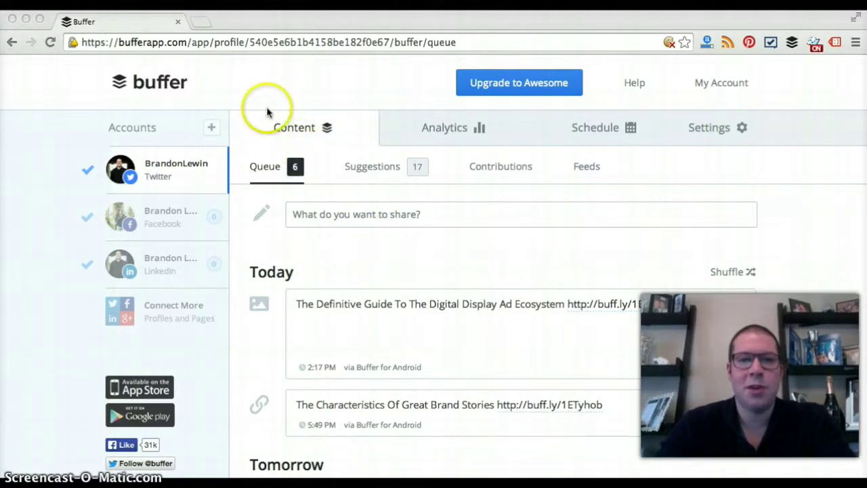
pyautogui.click(191, 43)
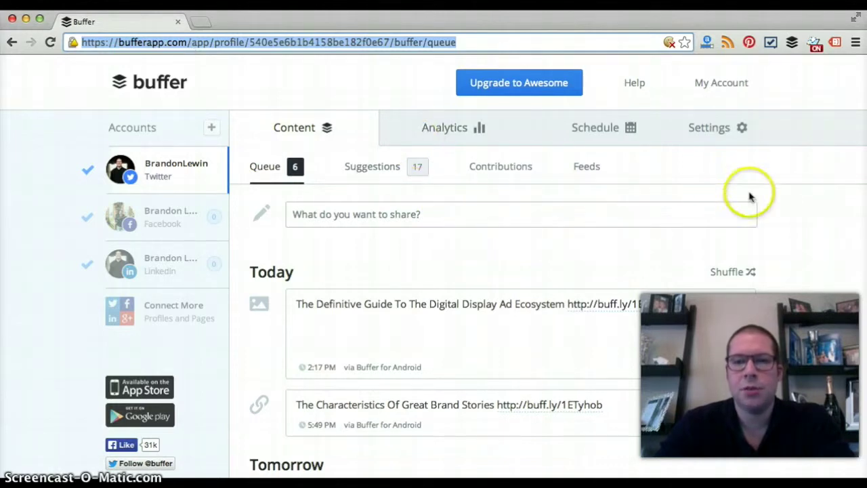
pyautogui.click(776, 186)
pyautogui.click(749, 172)
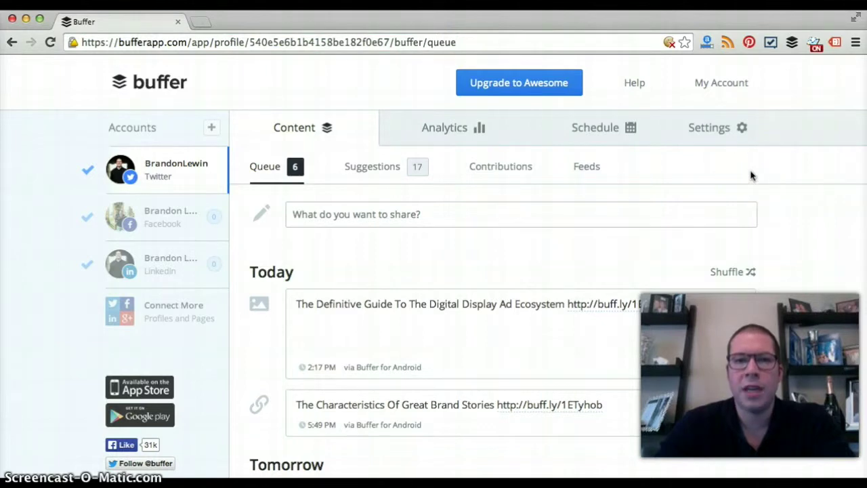
pyautogui.click(588, 161)
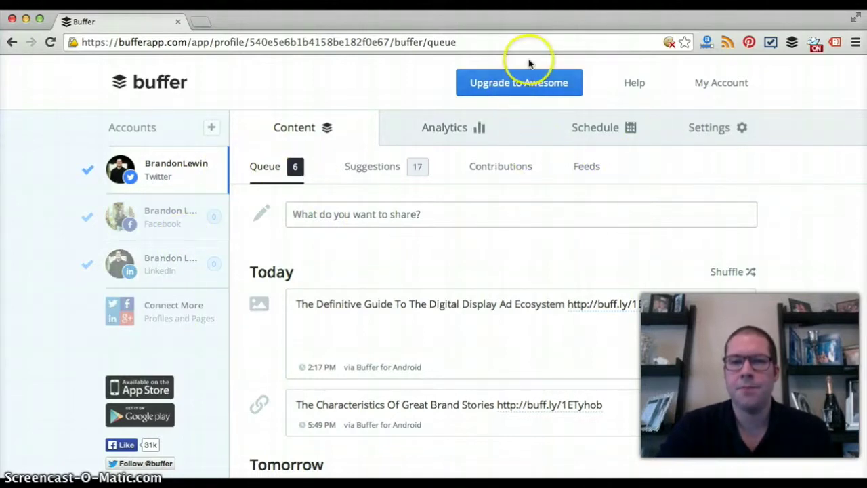
# - View the pricing options in the Awesome plan upgrade offer and close it without upgrading
pyautogui.click(522, 83)
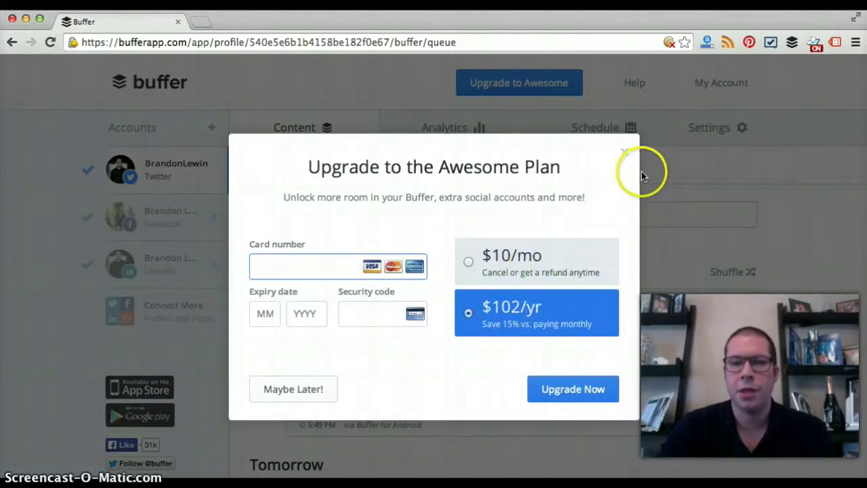
pyautogui.click(624, 153)
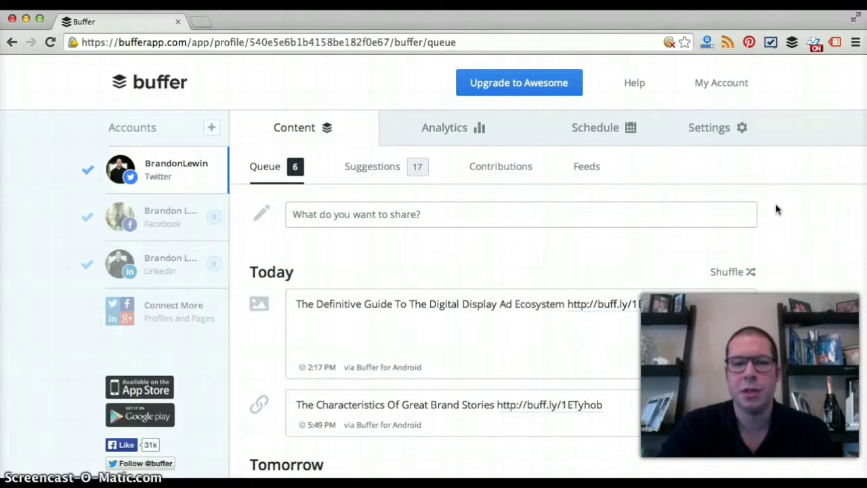
pyautogui.scroll(-1, 776, 210)
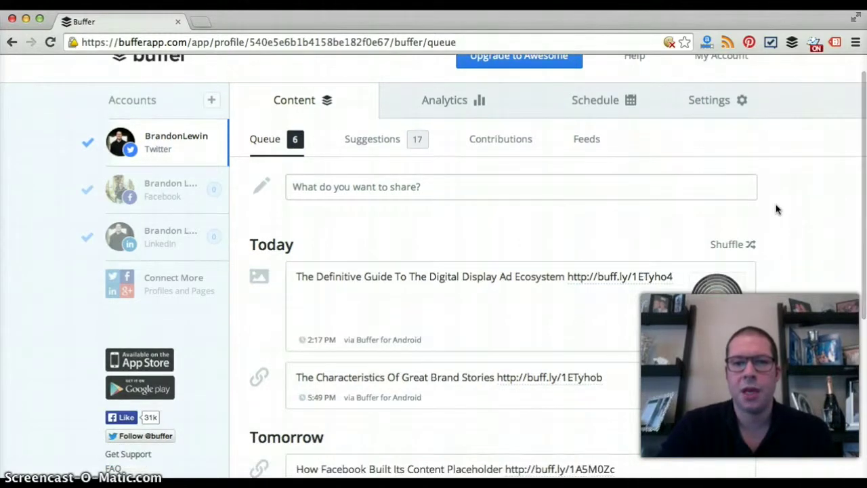
pyautogui.scroll(1, 777, 209)
pyautogui.click(247, 91)
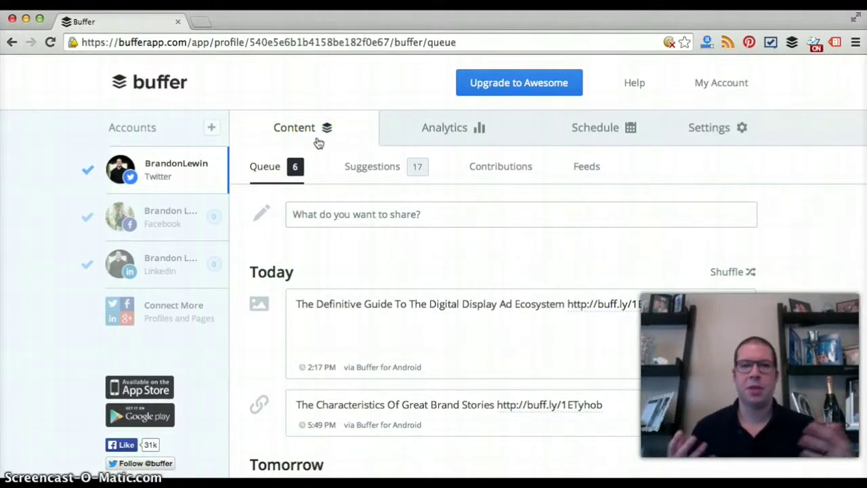
# - Open the content suggestions for the Twitter account and look through the topics available for filtering them
pyautogui.click(387, 175)
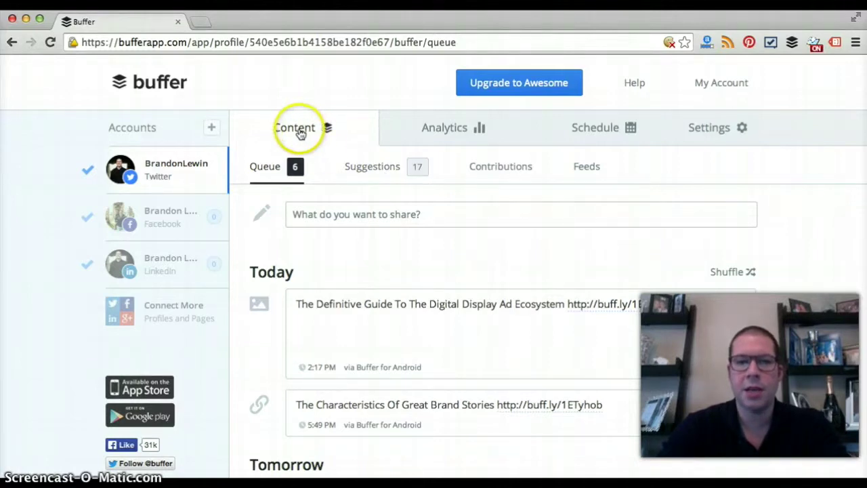
pyautogui.click(387, 165)
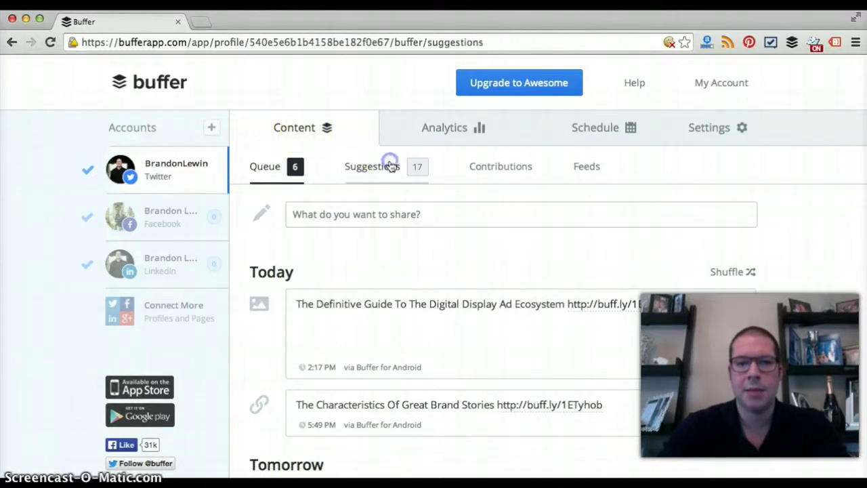
pyautogui.scroll(-2, 477, 234)
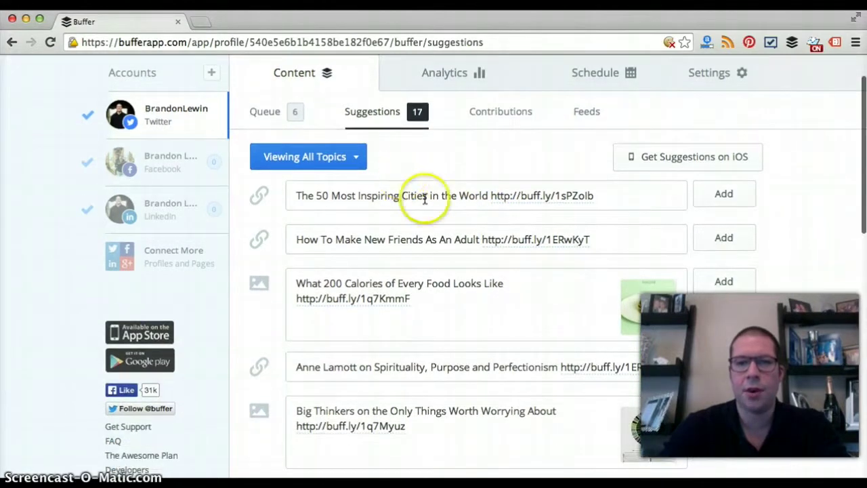
pyautogui.click(357, 154)
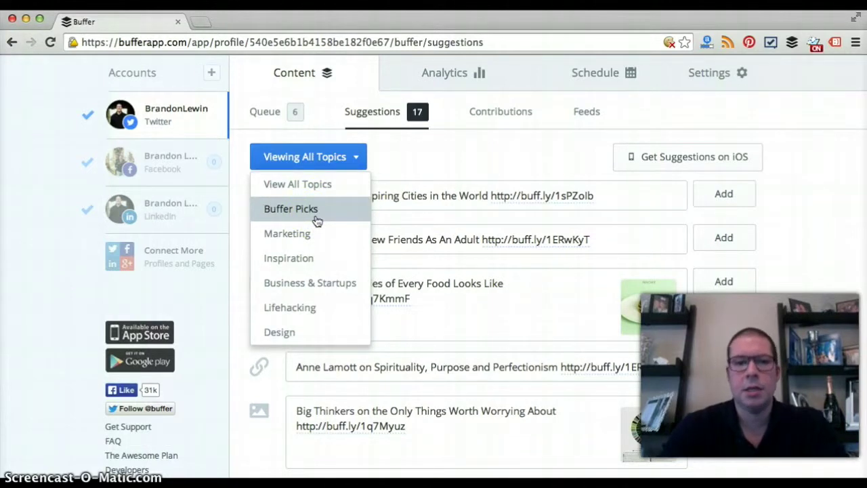
pyautogui.click(318, 248)
pyautogui.click(407, 173)
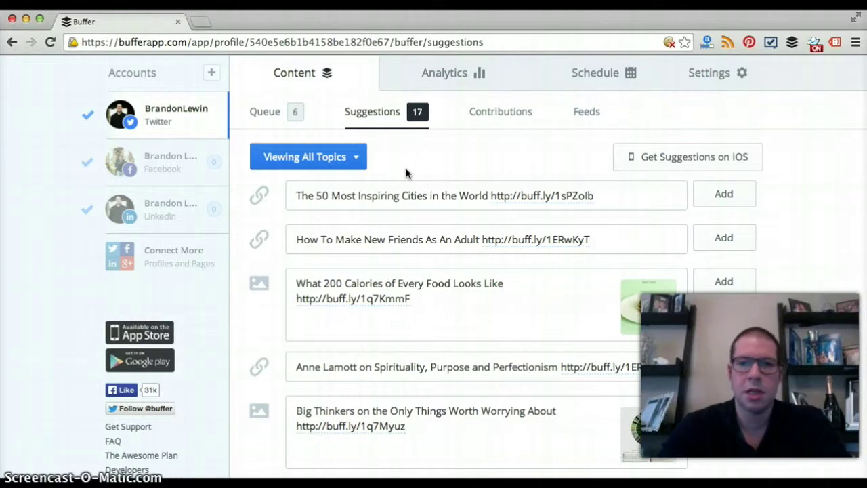
pyautogui.click(354, 156)
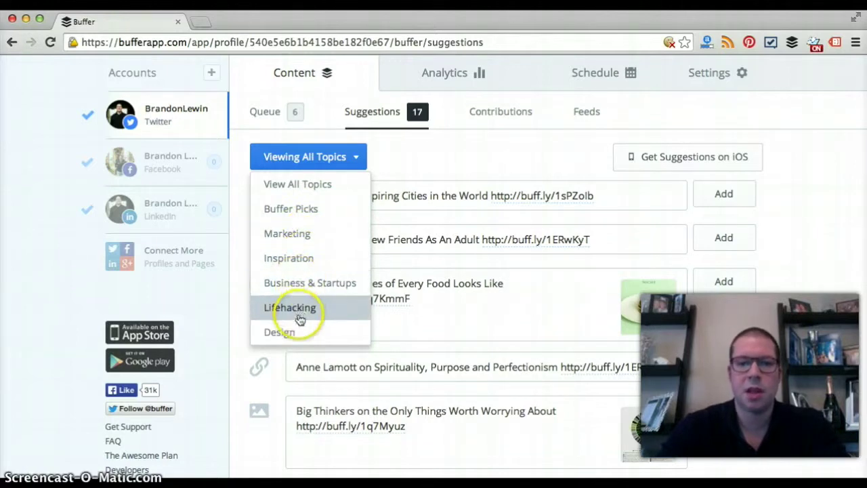
pyautogui.click(459, 183)
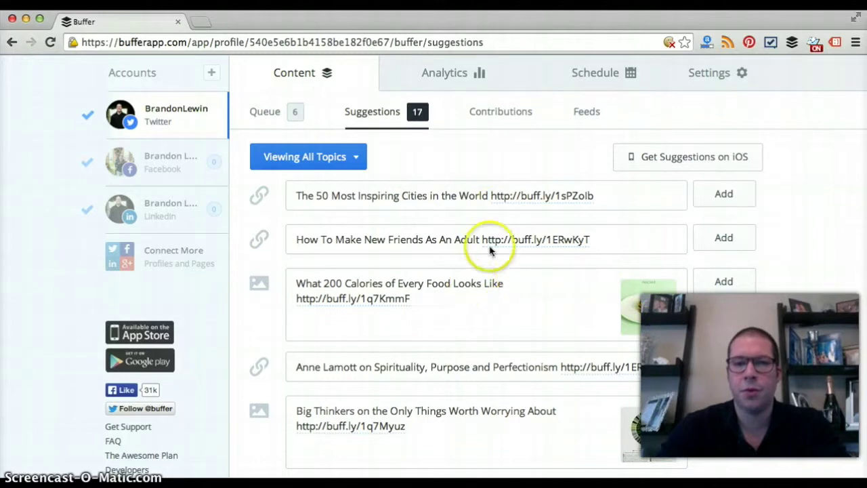
# - Look at the Feeds page and return to the queue of scheduled posts
pyautogui.click(589, 115)
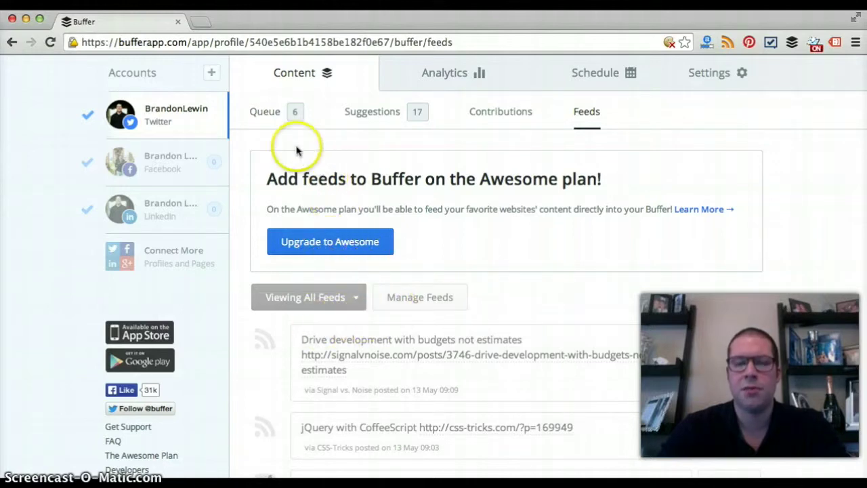
pyautogui.click(278, 120)
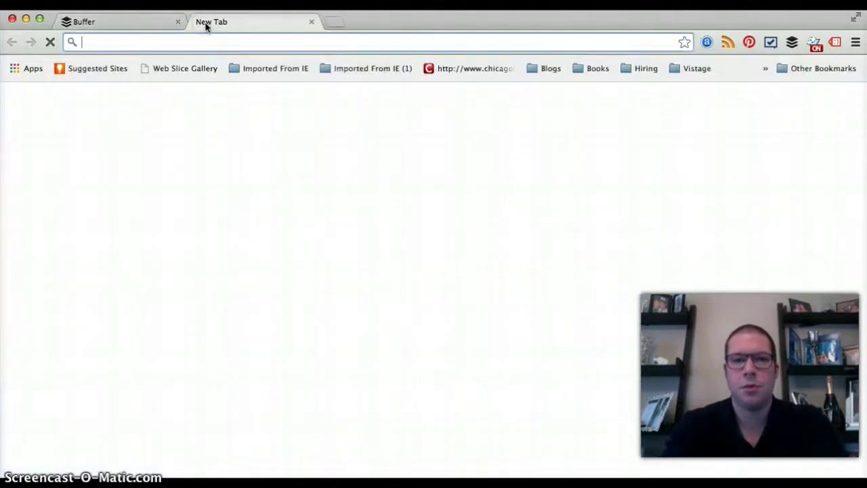
# - Go to smallbiztrends.com in a new browser tab and open the article "You Can Still Get Free Website Traffic — Here's How!"
pyautogui.write('small')
pyautogui.press('Return')
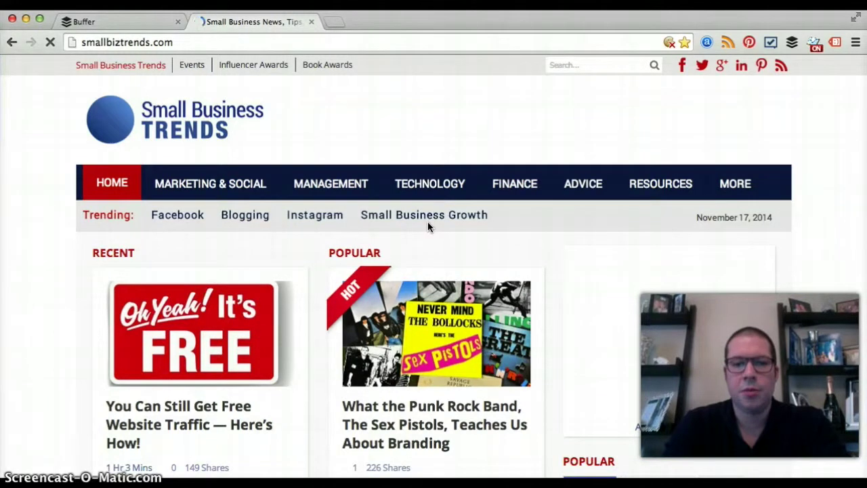
pyautogui.scroll(-2, 427, 221)
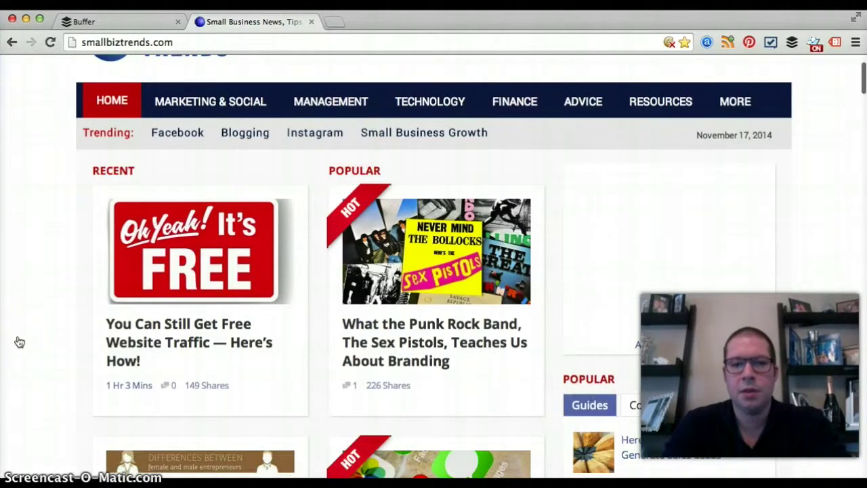
pyautogui.scroll(-3, 139, 310)
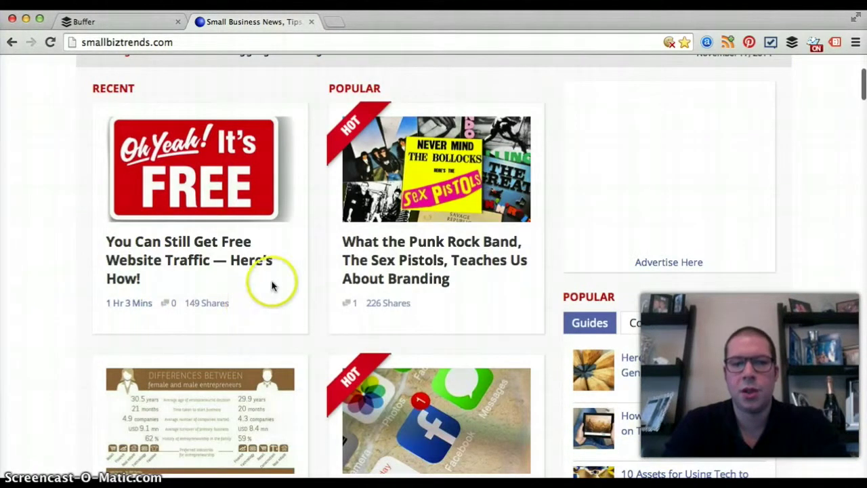
pyautogui.scroll(-4, 262, 294)
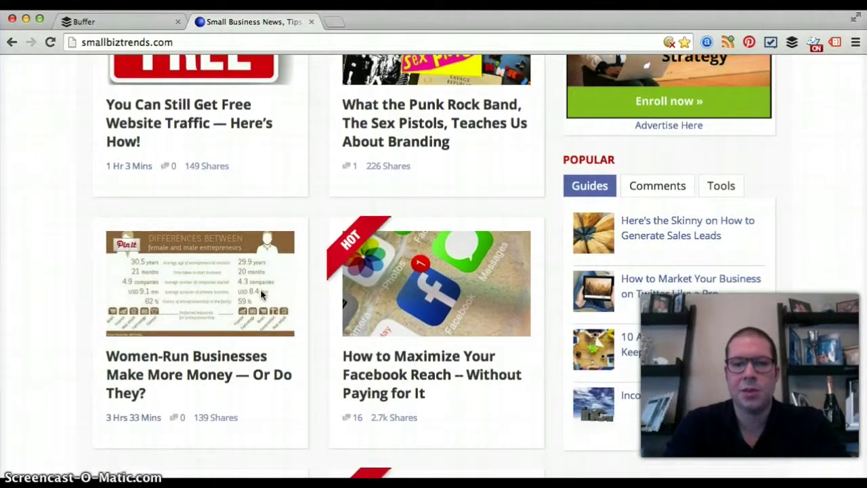
pyautogui.scroll(-3, 260, 289)
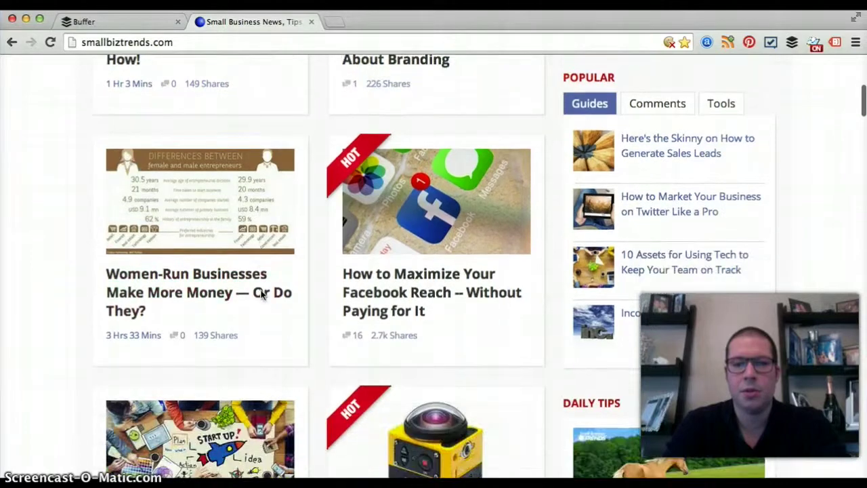
pyautogui.scroll(4, 261, 294)
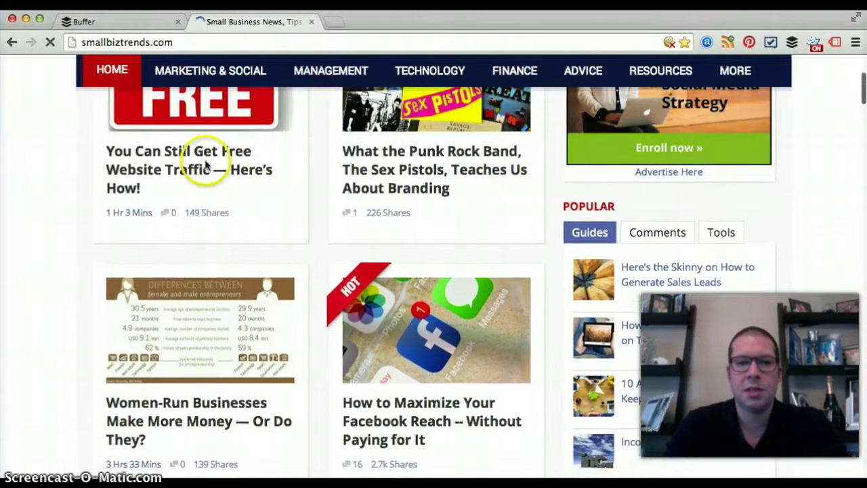
pyautogui.click(207, 166)
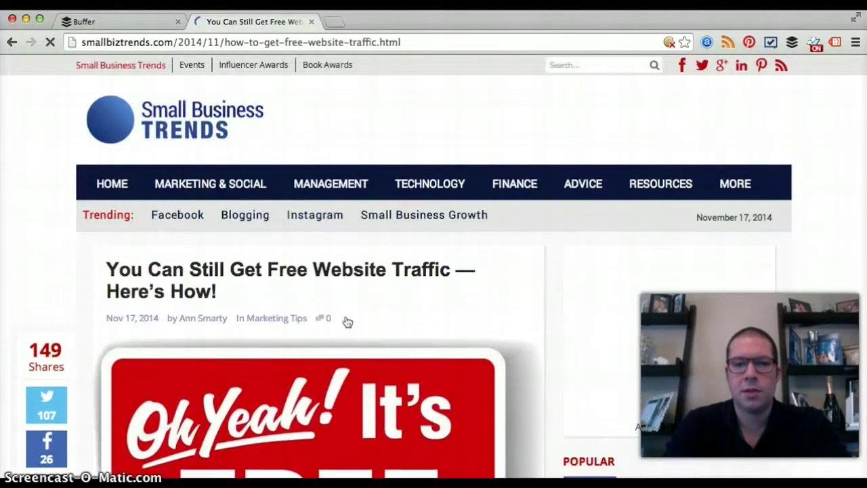
# - Start a Buffer post from the free website traffic article and deselect Facebook and LinkedIn, keeping only Twitter
pyautogui.scroll(-10, 346, 321)
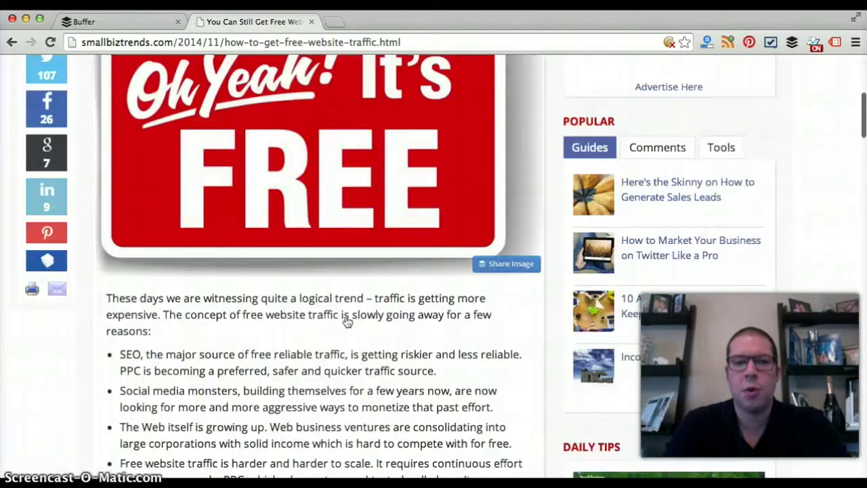
pyautogui.scroll(1, 347, 321)
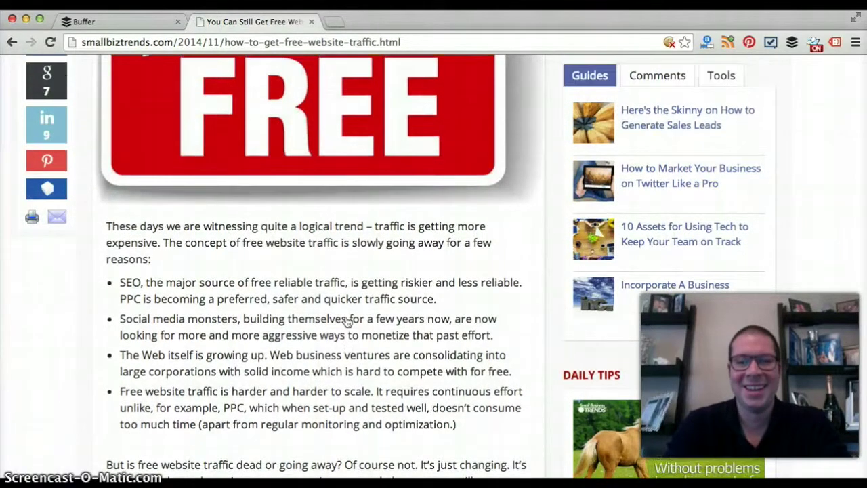
pyautogui.scroll(6, 347, 321)
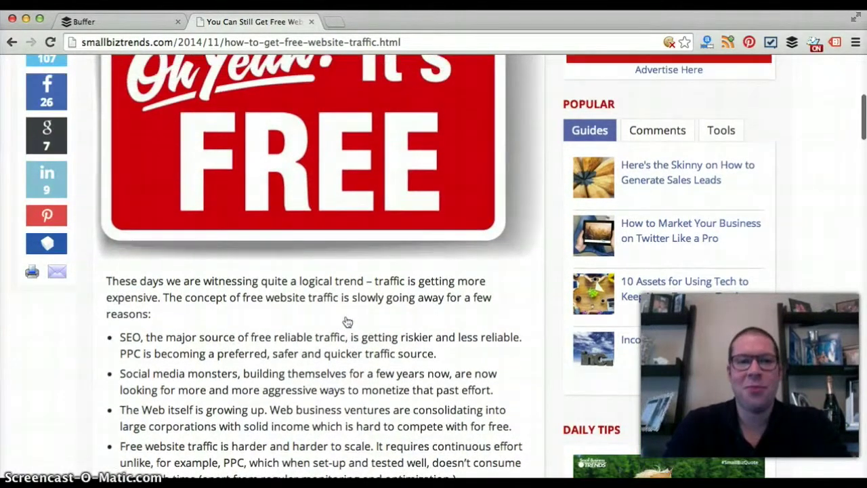
pyautogui.scroll(5, 347, 321)
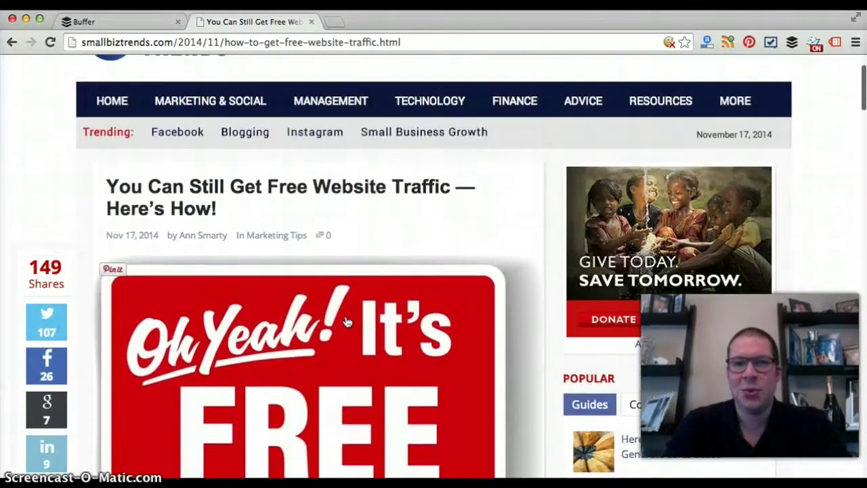
pyautogui.click(792, 45)
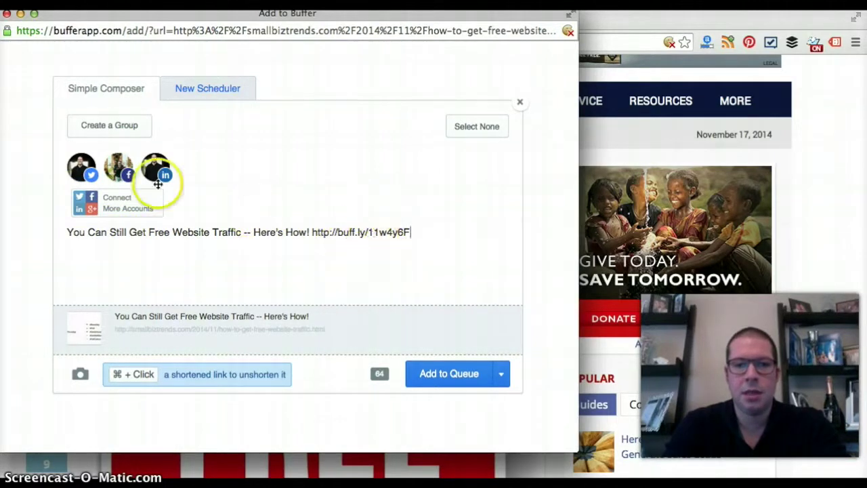
pyautogui.click(115, 174)
pyautogui.click(164, 170)
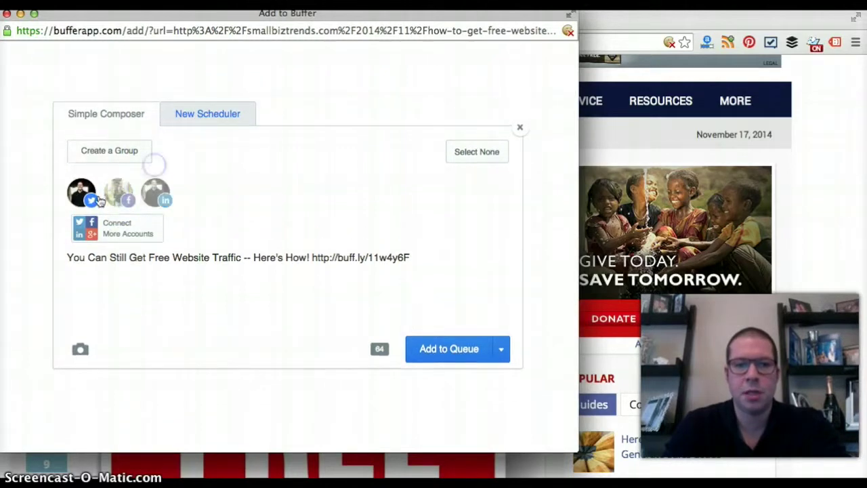
pyautogui.click(84, 200)
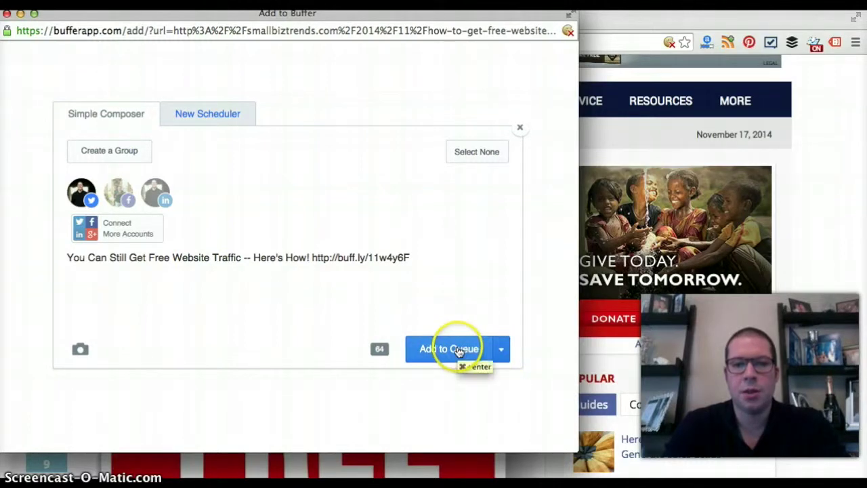
# - View the alternative sharing options for the post and close the composer without queuing it
pyautogui.click(501, 349)
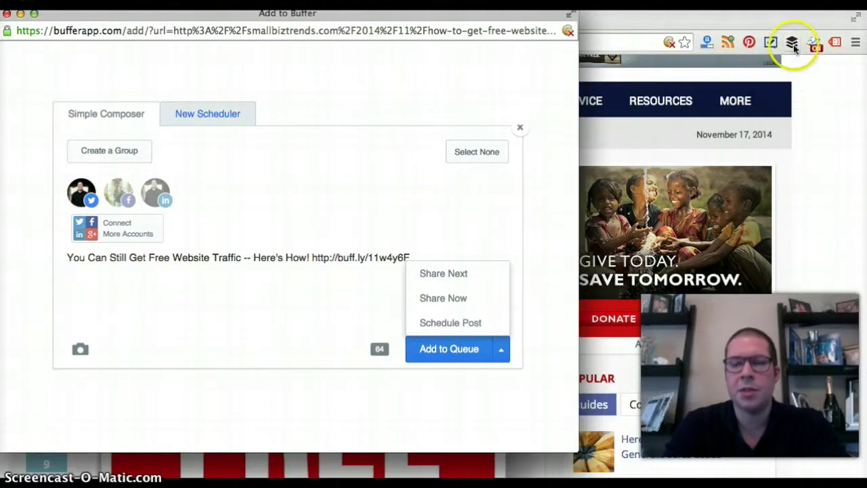
pyautogui.click(6, 17)
# - Return to the content suggestions in Buffer and add "Big Thinkers on the Only Things Worth Worrying About" to the queue
pyautogui.click(122, 23)
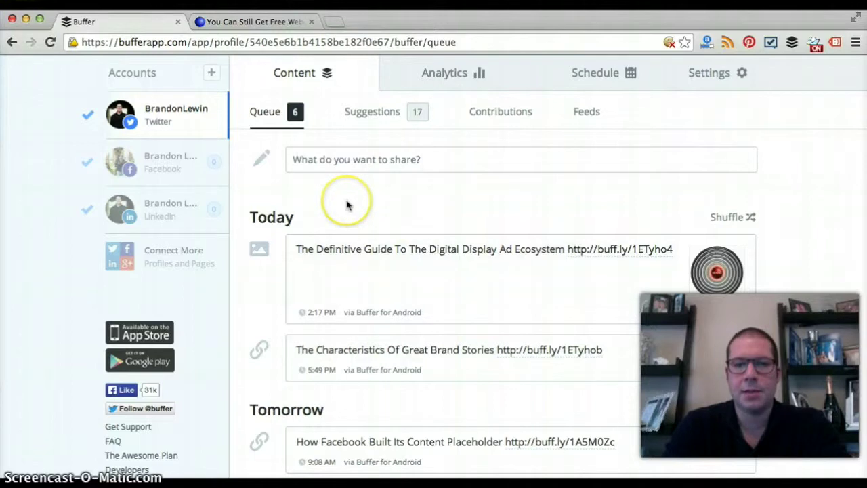
pyautogui.click(380, 120)
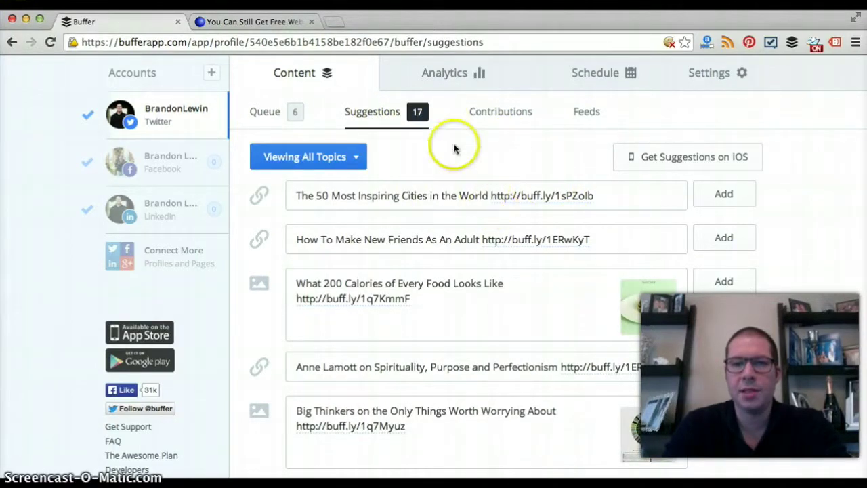
pyautogui.scroll(-2, 441, 126)
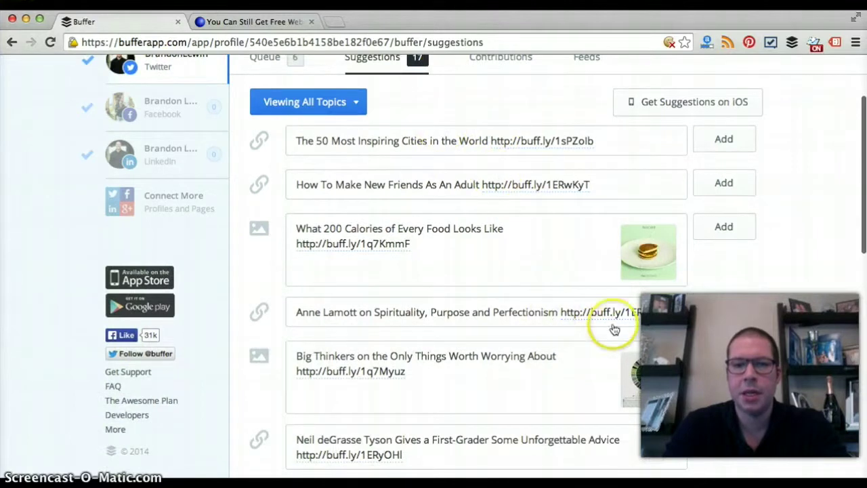
pyautogui.scroll(-2, 495, 433)
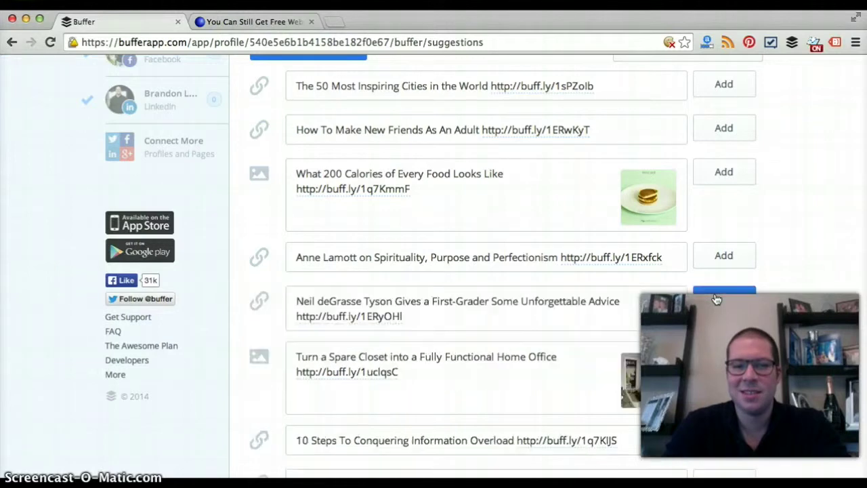
# - Open the Twitter queue and review the posts scheduled for today and tomorrow
pyautogui.click(561, 100)
pyautogui.scroll(3, 561, 103)
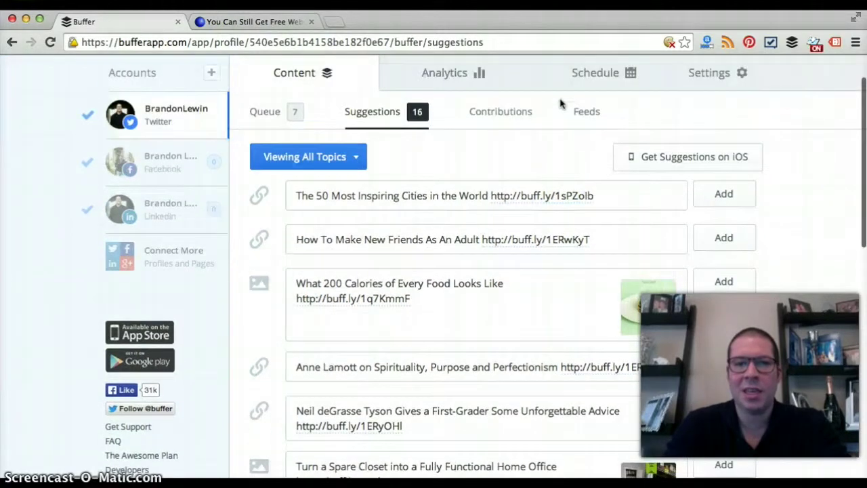
pyautogui.click(250, 113)
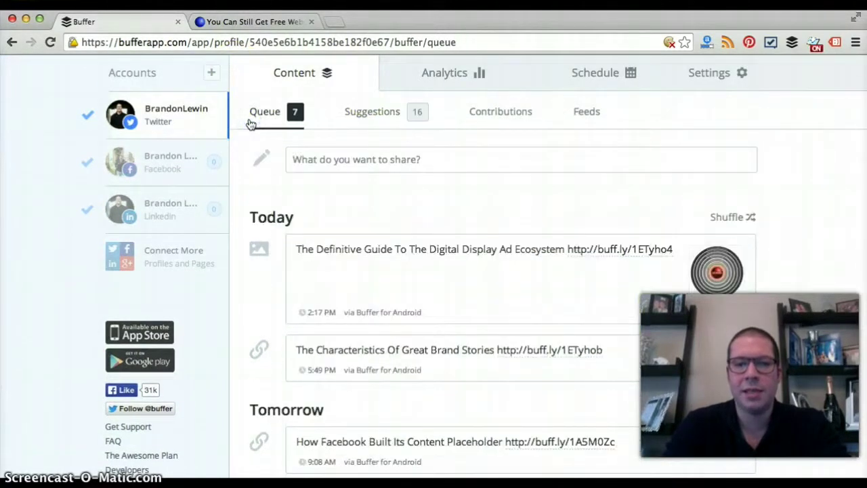
pyautogui.scroll(-2, 250, 122)
pyautogui.click(429, 126)
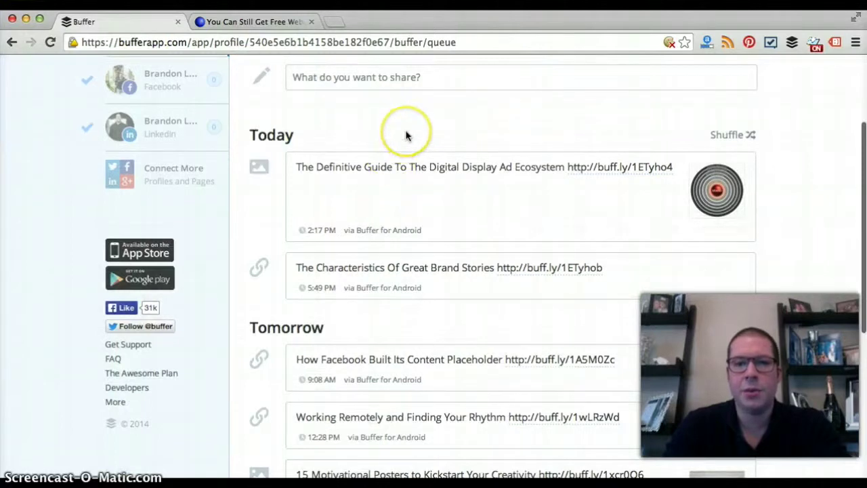
pyautogui.click(483, 274)
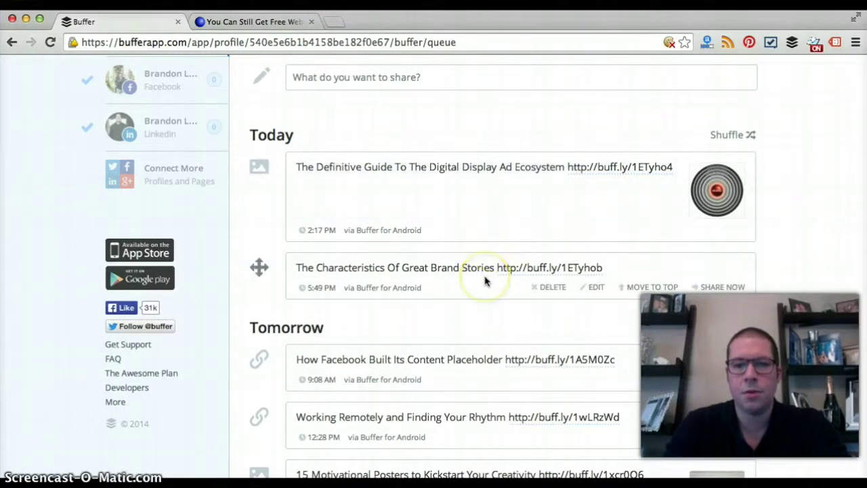
pyautogui.scroll(-1, 485, 278)
pyautogui.scroll(-1, 485, 279)
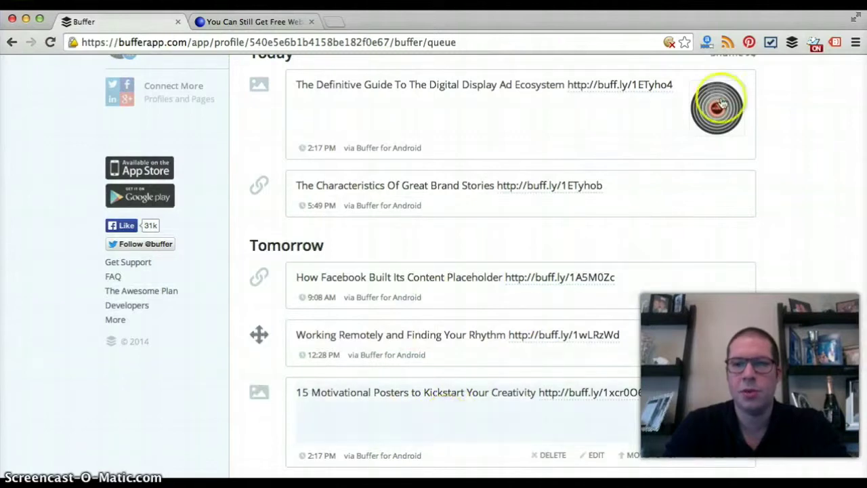
# - Add the smallbiztrends.com free website traffic article to the Buffer queue for Twitter, Facebook and LinkedIn, and close the composer window
pyautogui.click(271, 22)
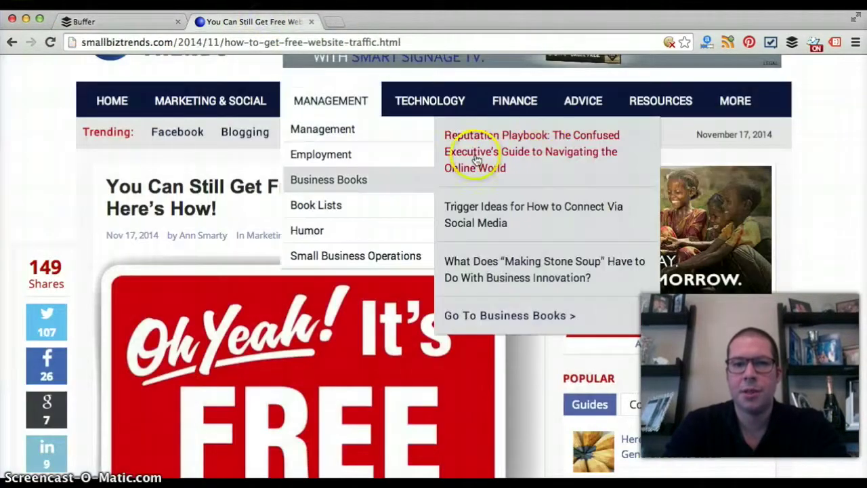
pyautogui.click(791, 40)
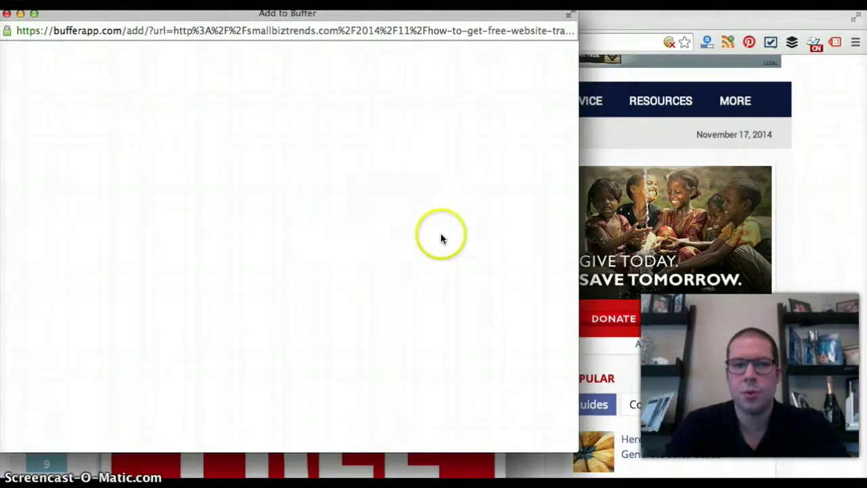
pyautogui.click(467, 367)
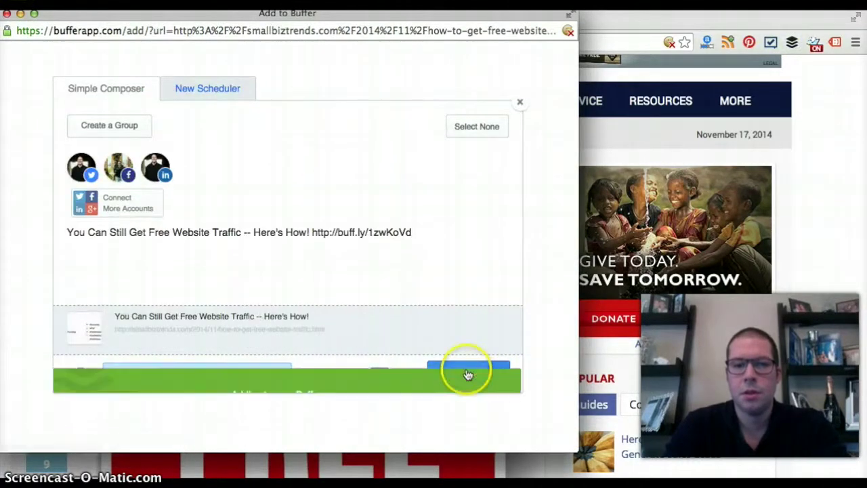
pyautogui.click(6, 15)
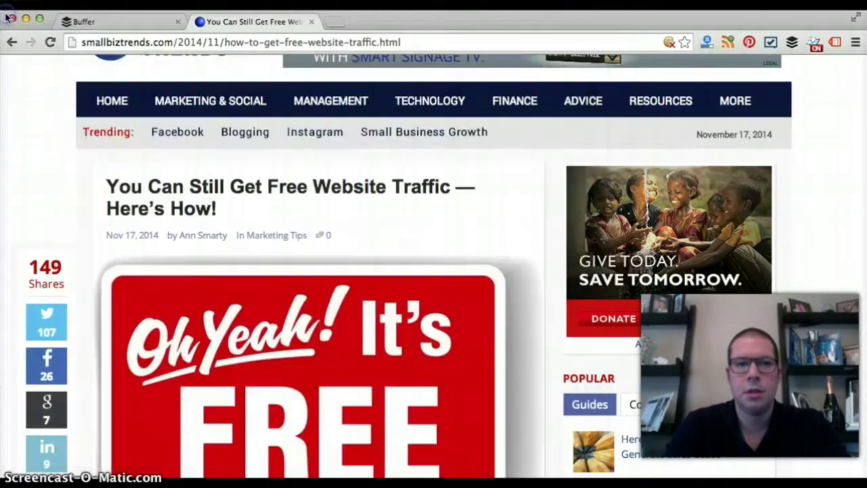
# - Reload the Buffer queue and examine the scheduled posts through Wednesday 19th November, including the newly added article
pyautogui.click(83, 23)
pyautogui.click(51, 43)
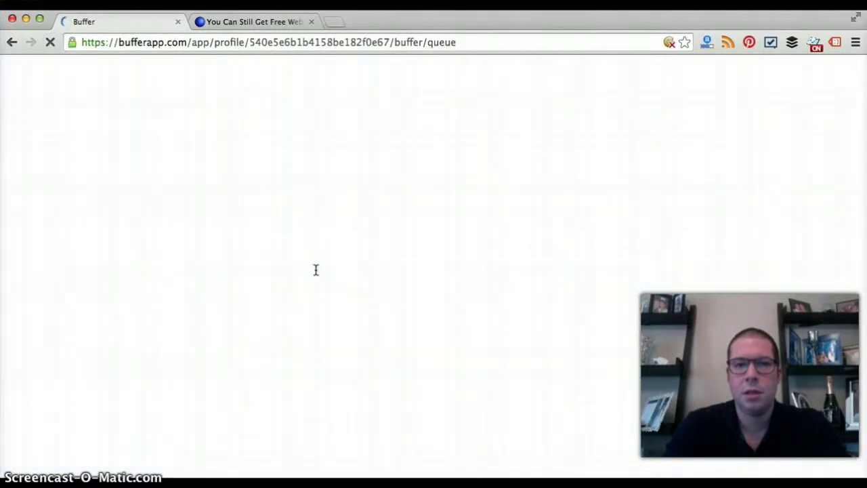
pyautogui.scroll(-5, 315, 269)
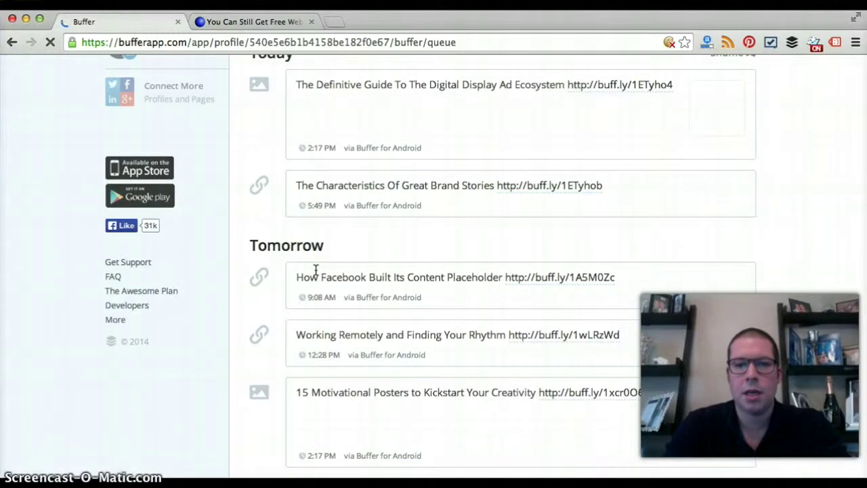
pyautogui.scroll(-4, 315, 269)
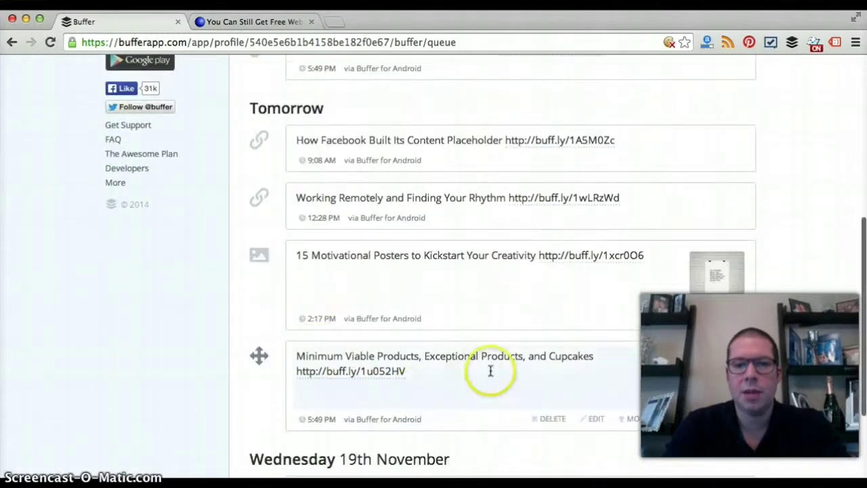
pyautogui.scroll(-5, 397, 384)
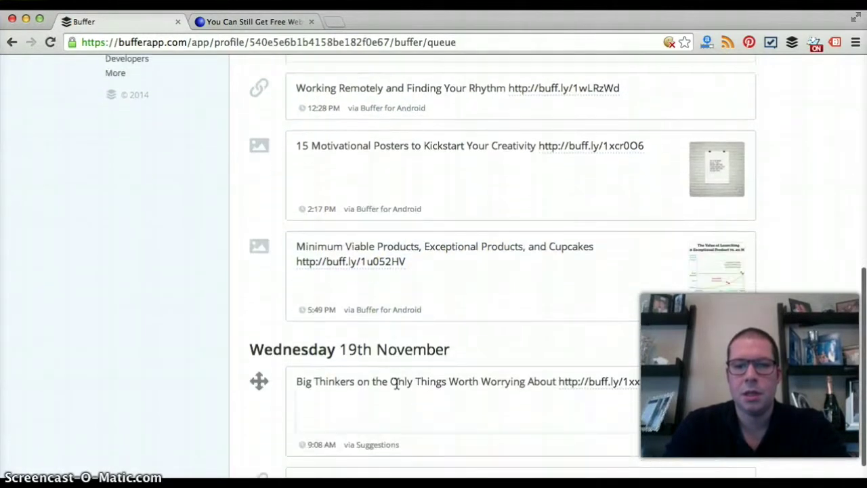
pyautogui.scroll(-1, 397, 384)
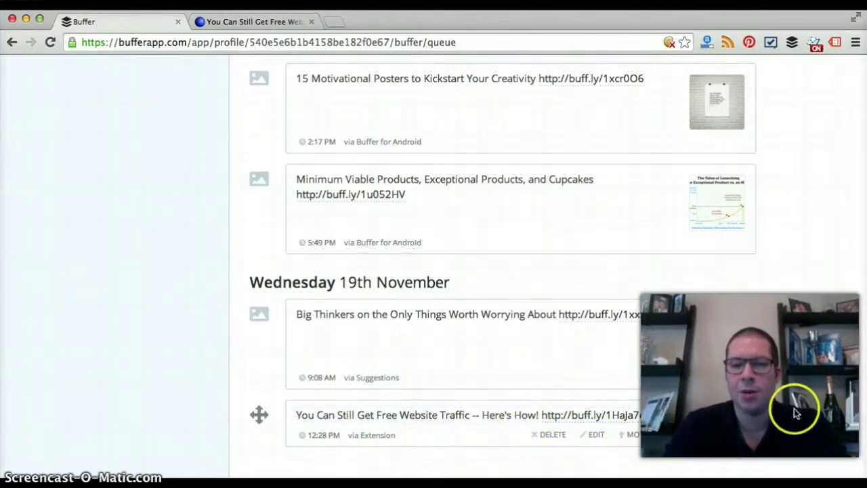
pyautogui.scroll(5, 796, 398)
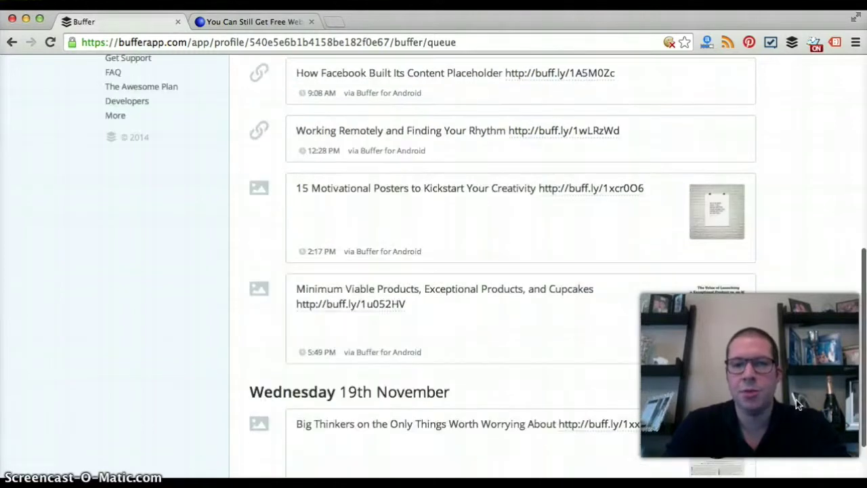
pyautogui.scroll(4, 796, 399)
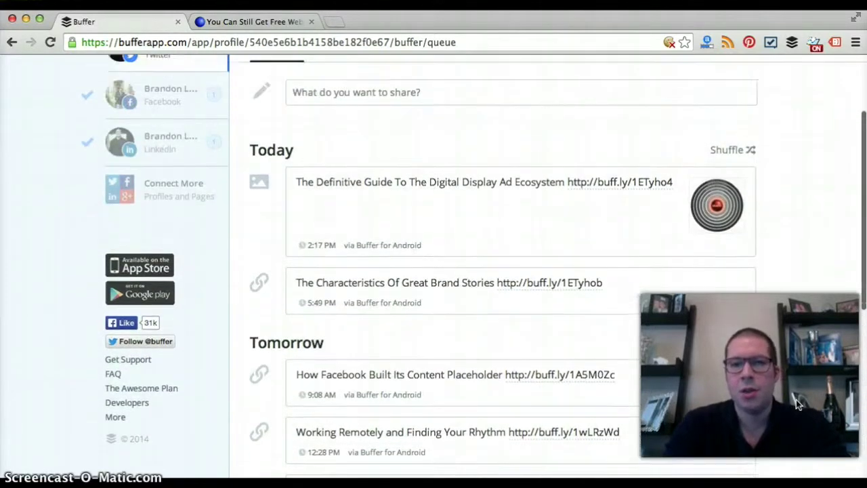
pyautogui.scroll(1, 795, 399)
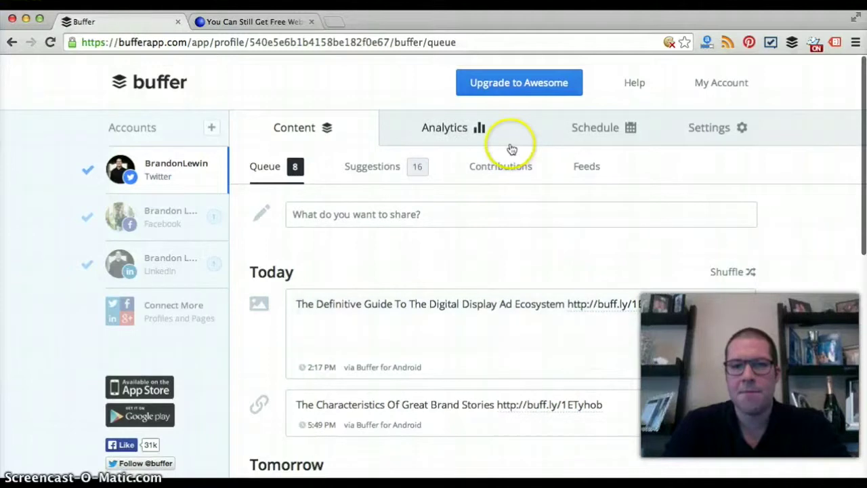
pyautogui.scroll(-2, 597, 277)
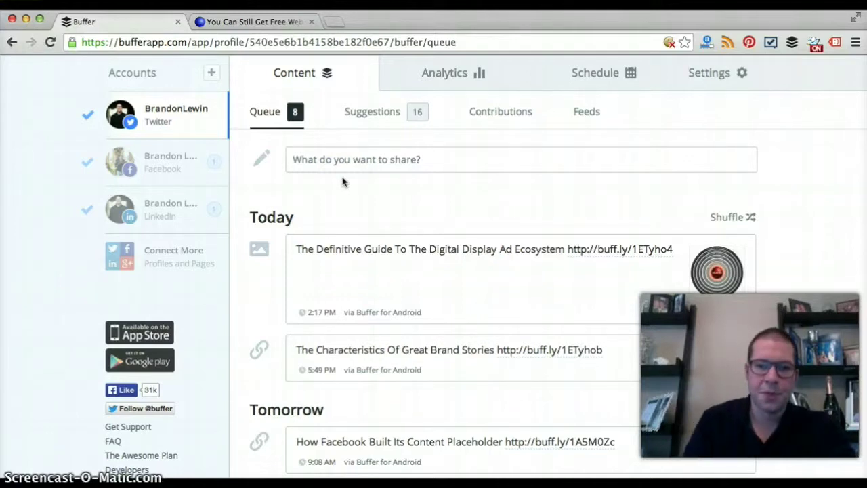
# - View the editor for the queued post "The Definitive Guide To The Digital Display Ad Ecosystem" and close it without saving
pyautogui.moveTo(687, 319)
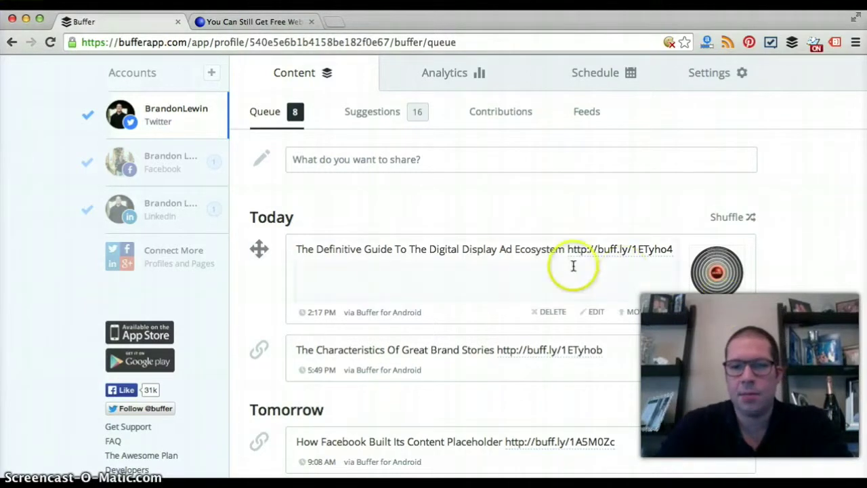
pyautogui.click(596, 315)
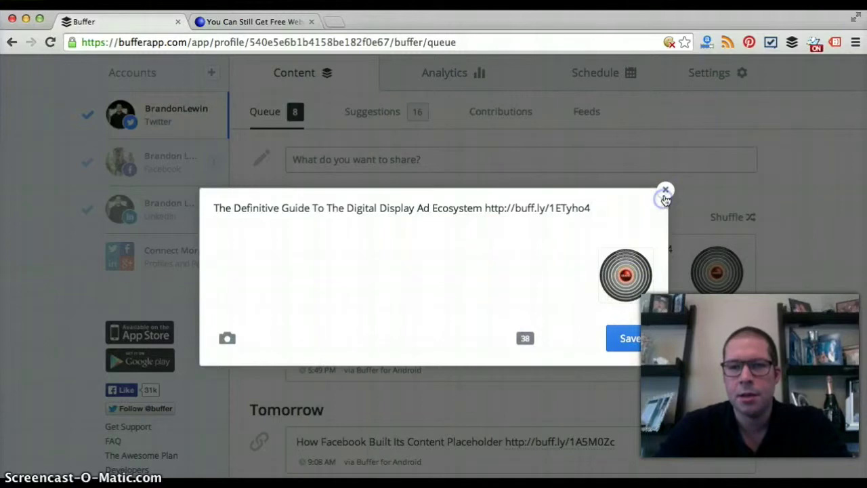
pyautogui.click(665, 190)
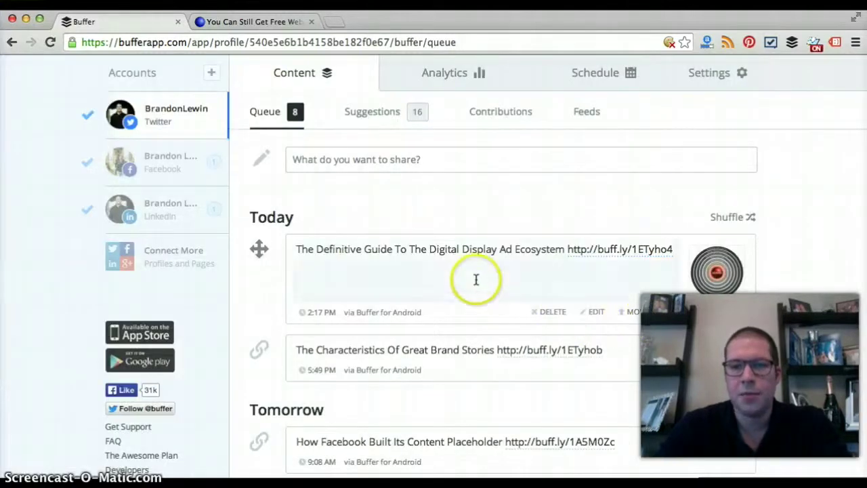
pyautogui.moveTo(257, 248)
pyautogui.mouseDown()
pyautogui.moveTo(257, 348)
pyautogui.moveTo(267, 368)
pyautogui.moveTo(251, 244)
pyautogui.mouseUp()
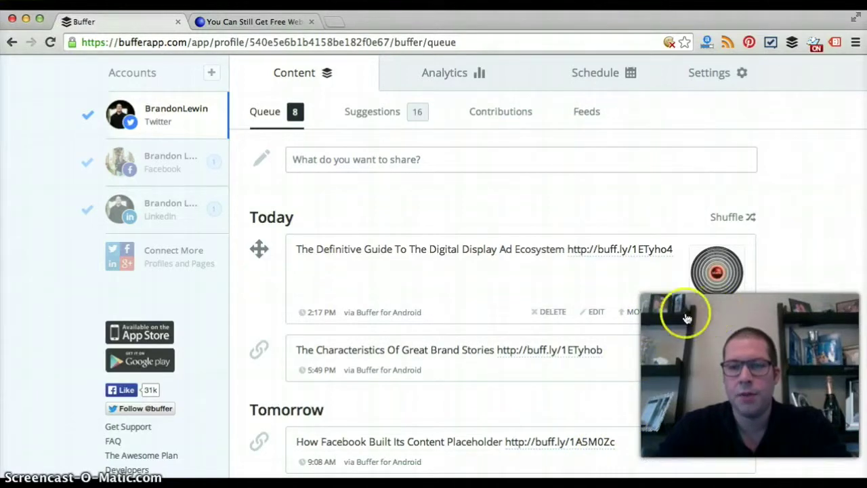
# - Edit the queued Digital Display Ad Ecosystem post, try "Fantstic Article" as an introduction before its title, and delete that introduction
pyautogui.click(585, 315)
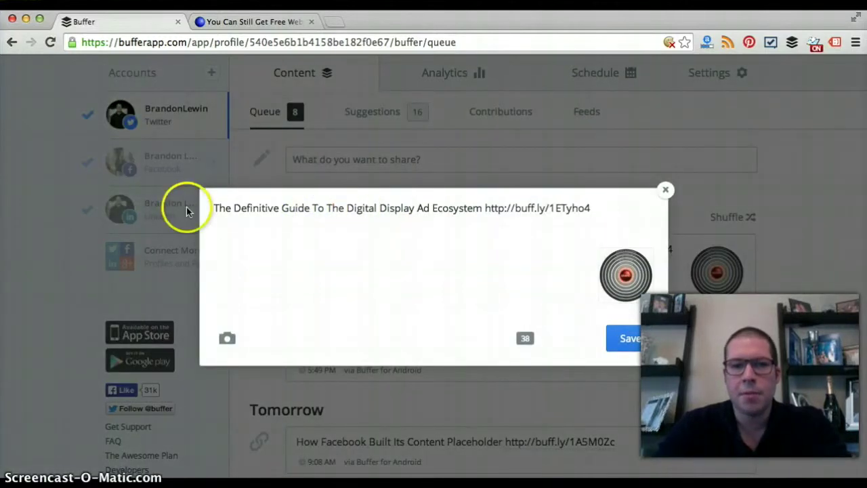
pyautogui.click(212, 208)
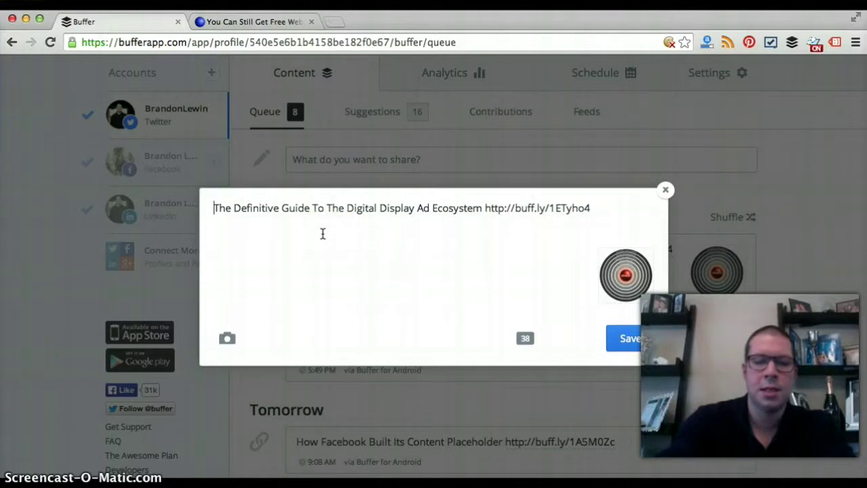
pyautogui.write('Fantstic Article')
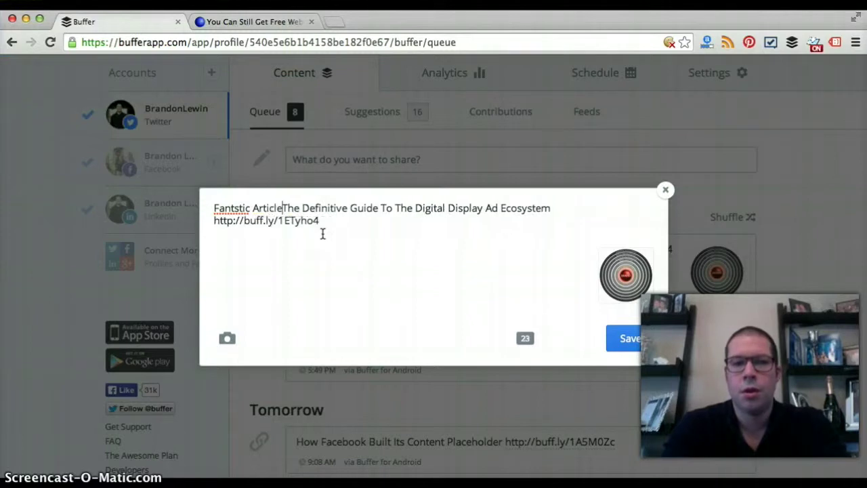
pyautogui.press('BackSpace')
pyautogui.press('BackSpace')
pyautogui.press('BackSpace')
pyautogui.press('BackSpace')
pyautogui.press('BackSpace')
pyautogui.press('BackSpace')
pyautogui.press('BackSpace')
pyautogui.press('BackSpace')
pyautogui.press('BackSpace')
pyautogui.press('BackSpace')
pyautogui.press('BackSpace')
pyautogui.press('BackSpace')
pyautogui.press('BackSpace')
pyautogui.press('BackSpace')
pyautogui.press('BackSpace')
pyautogui.press('BackSpace')
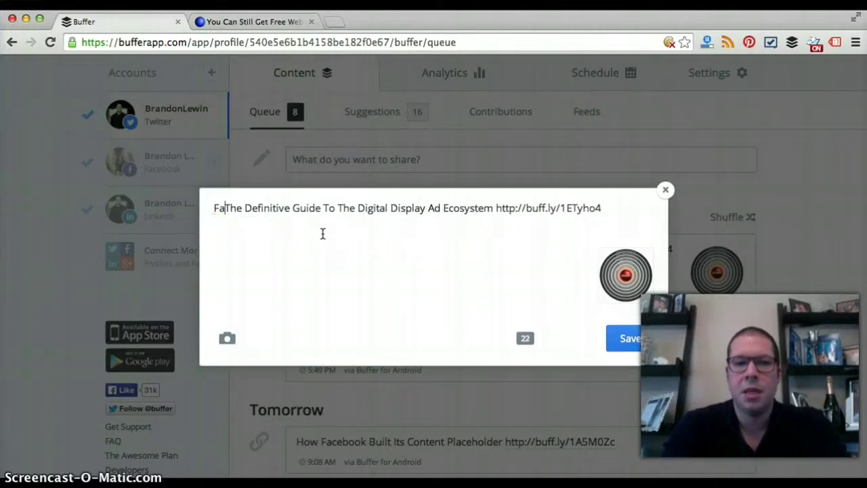
# - Insert the introduction "You need to read this - " before the title of the Digital Display Ad Ecosystem post
pyautogui.write('You need to ')
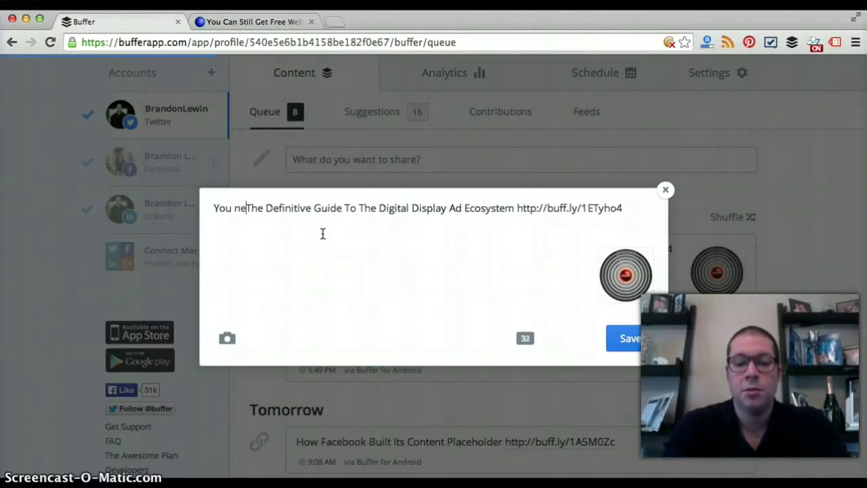
pyautogui.write('read thi')
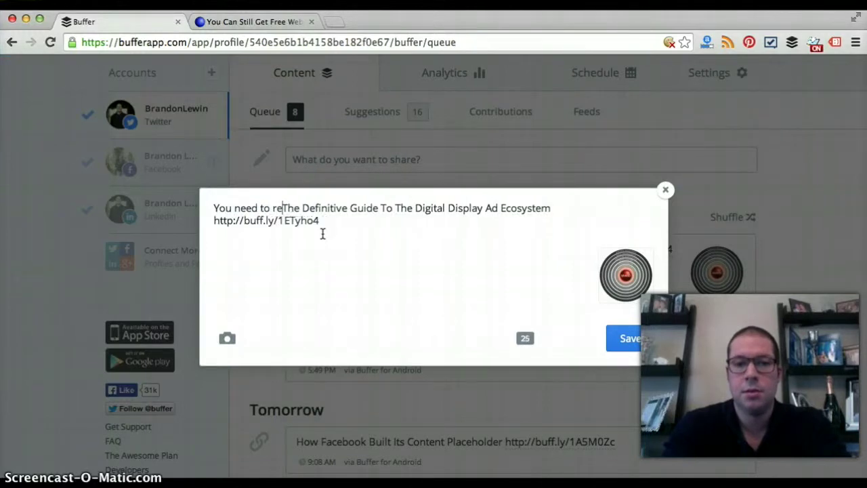
pyautogui.write('s -')
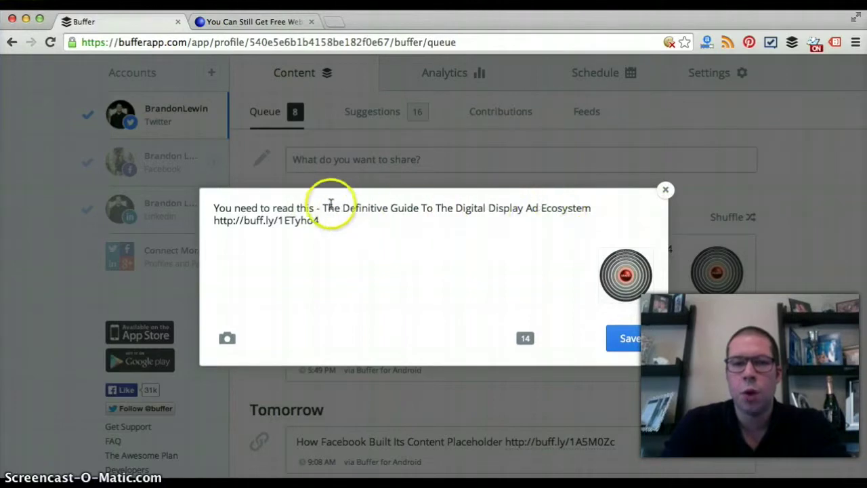
# - Remove the "You need to read this -" introduction from the post and save it
pyautogui.click(324, 209)
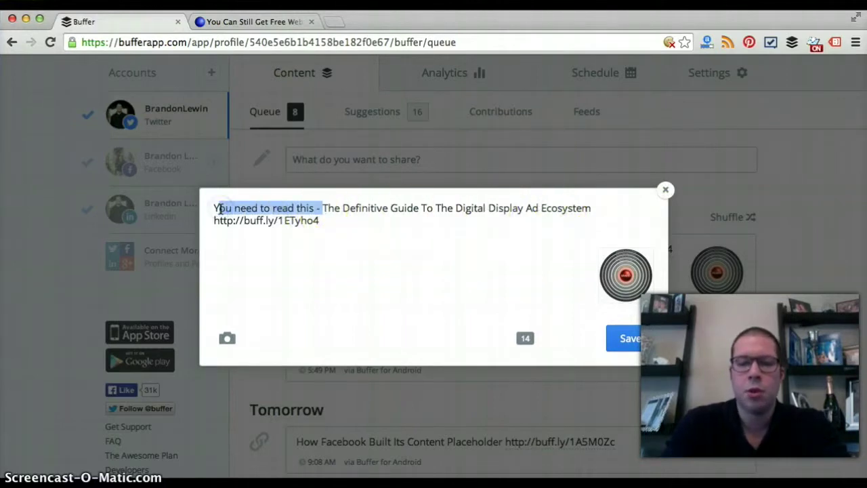
pyautogui.press('BackSpace')
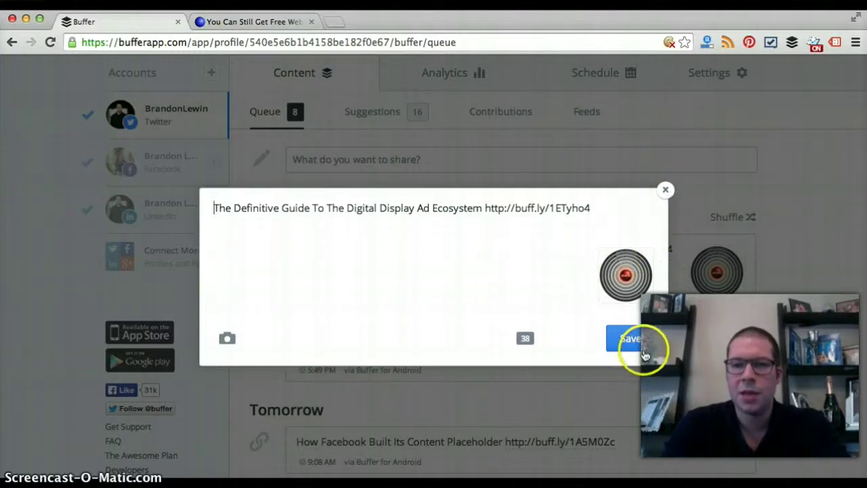
pyautogui.click(629, 338)
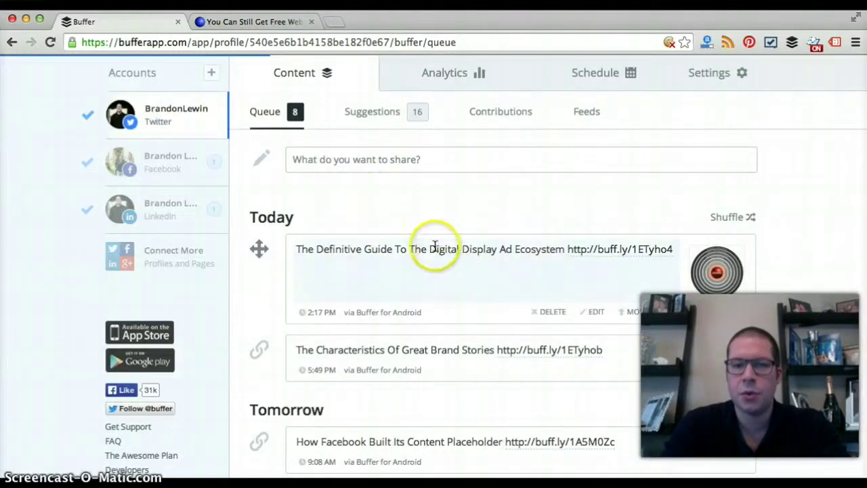
# - Open a new post composer, open the blog article "Grow Your Brand with Twitter Chats", and copy its web address
pyautogui.click(316, 156)
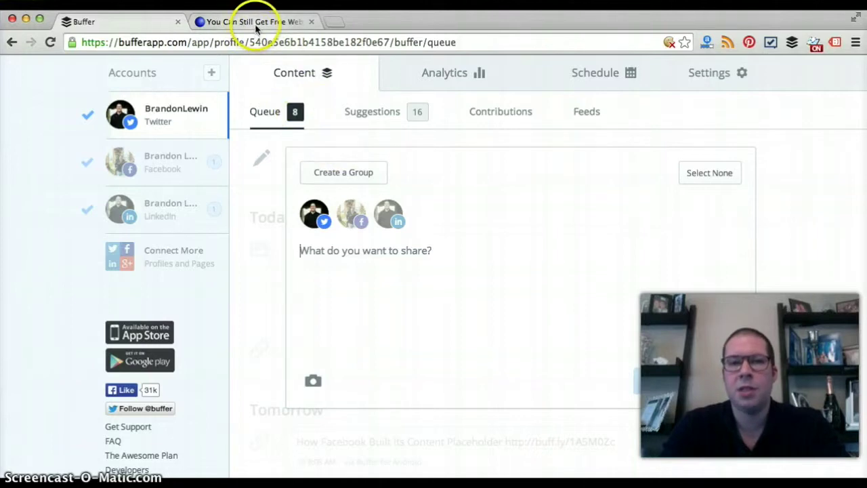
pyautogui.click(362, 258)
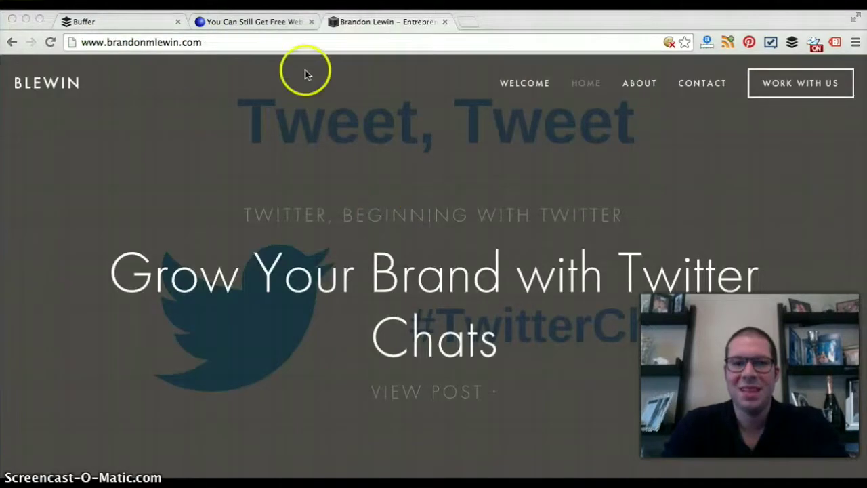
pyautogui.click(414, 283)
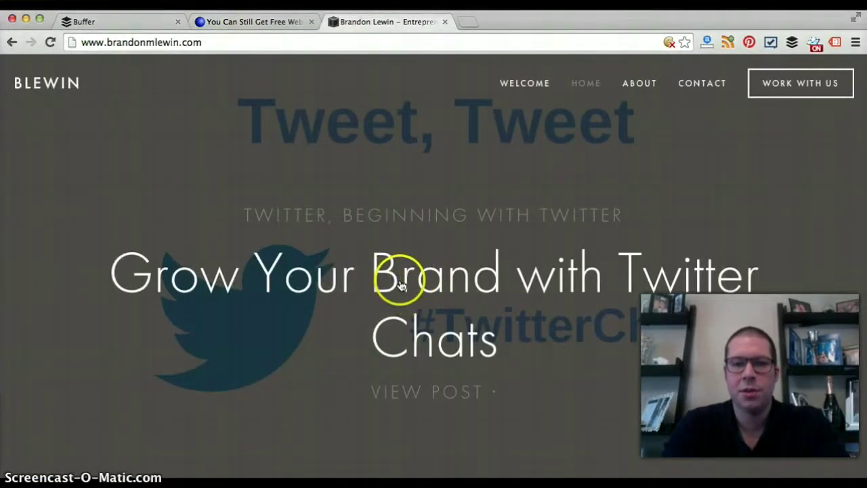
pyautogui.click(400, 284)
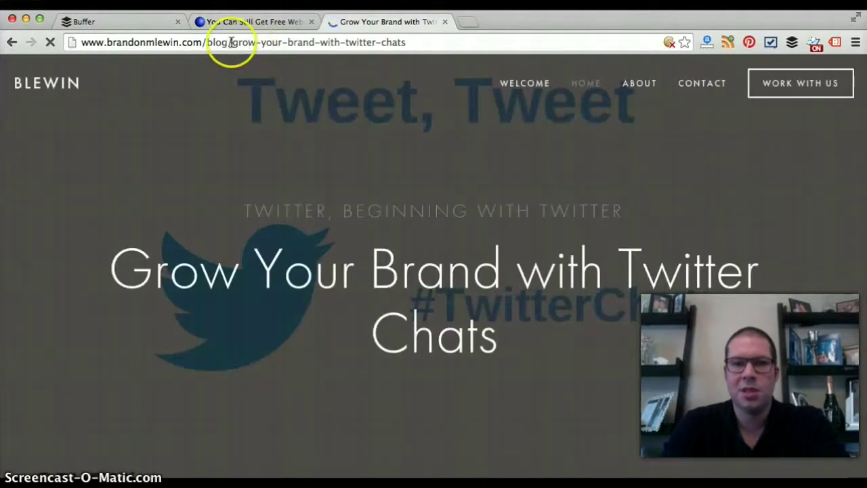
pyautogui.click(232, 42)
pyautogui.press('super+c')
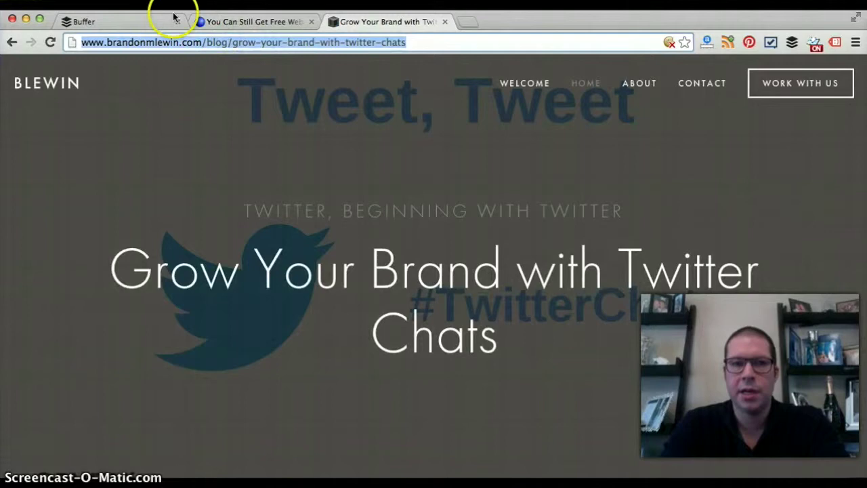
# - Paste the copied article link into the Twitter post in Buffer and try to add introductory text before it
pyautogui.click(151, 21)
pyautogui.rightClick(384, 256)
pyautogui.press('super+v')
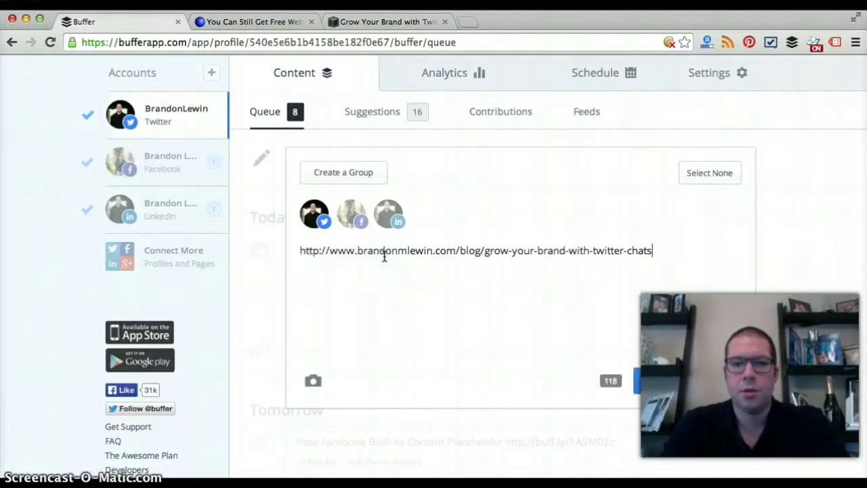
pyautogui.click(302, 249)
pyautogui.write('Th')
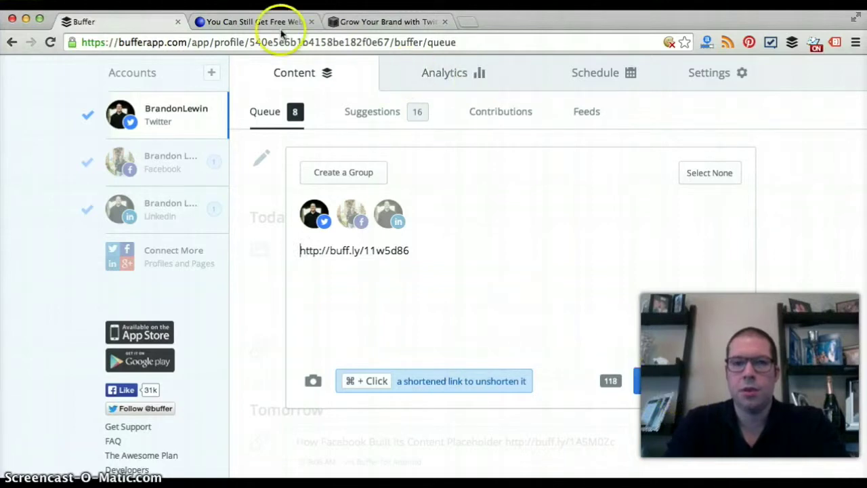
# - View the Twitter Chats article in the Buffer browser extension's composer, and close both that and the unfinished queue post without adding anything
pyautogui.click(356, 23)
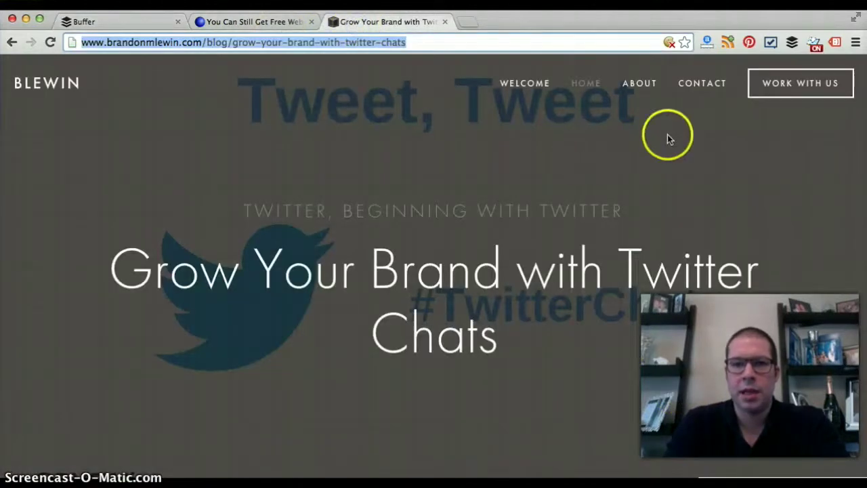
pyautogui.click(792, 42)
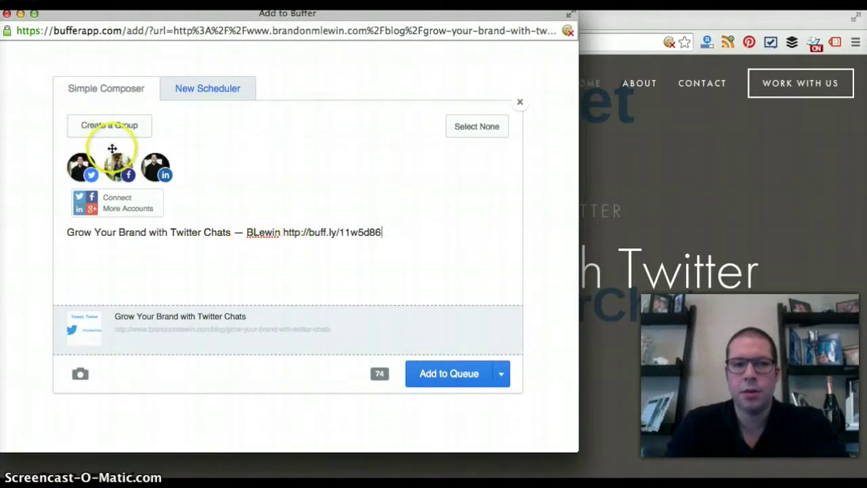
pyautogui.click(9, 14)
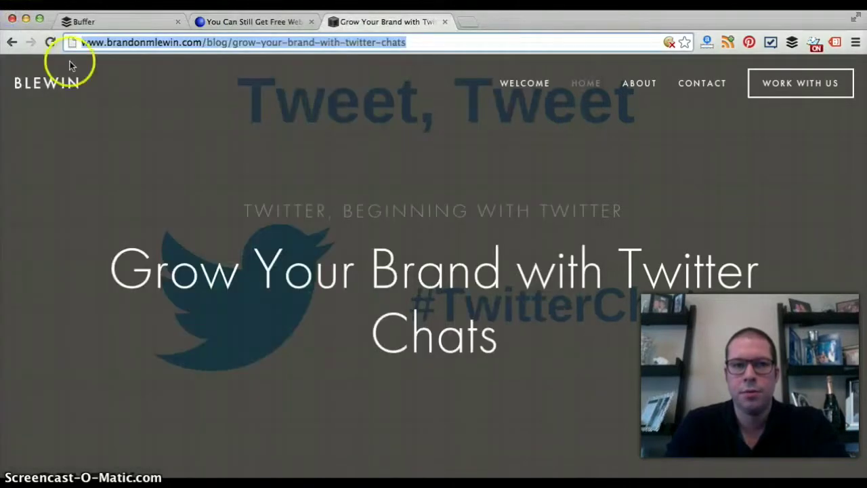
pyautogui.click(108, 23)
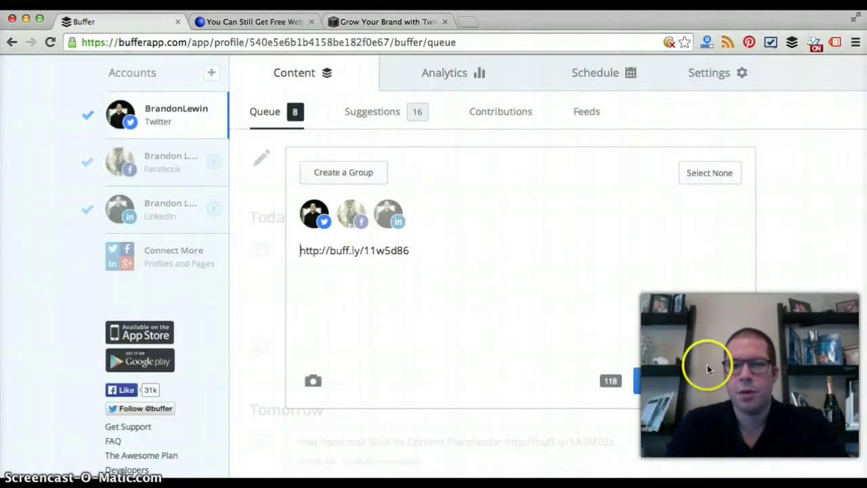
pyautogui.click(251, 279)
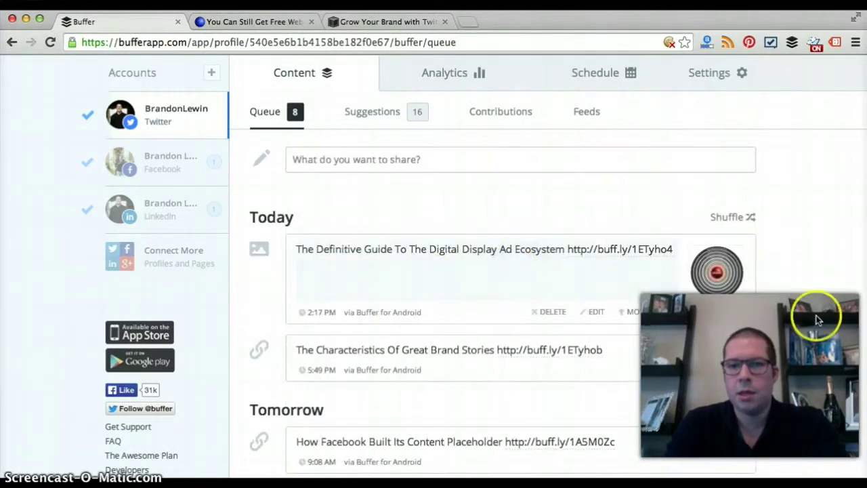
# - Review the queued Twitter posts, check the suggested content, and return to the queue
pyautogui.scroll(-3, 816, 319)
pyautogui.scroll(2, 817, 319)
pyautogui.scroll(2, 816, 319)
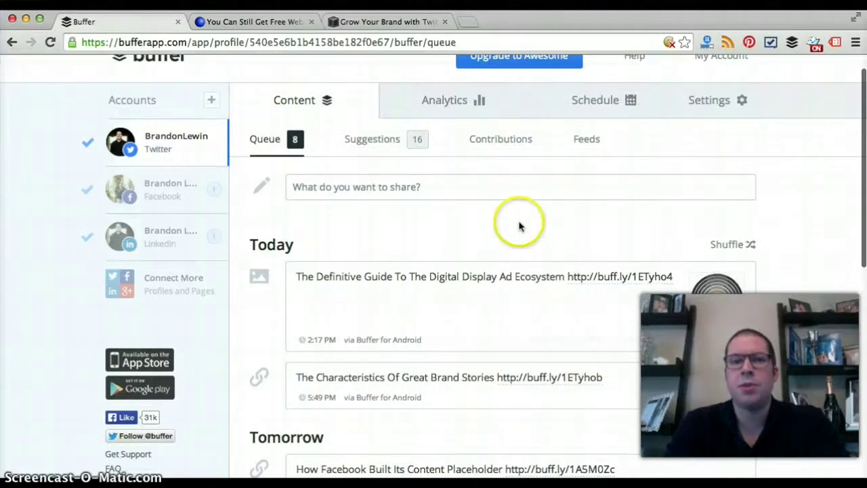
pyautogui.scroll(-3, 443, 195)
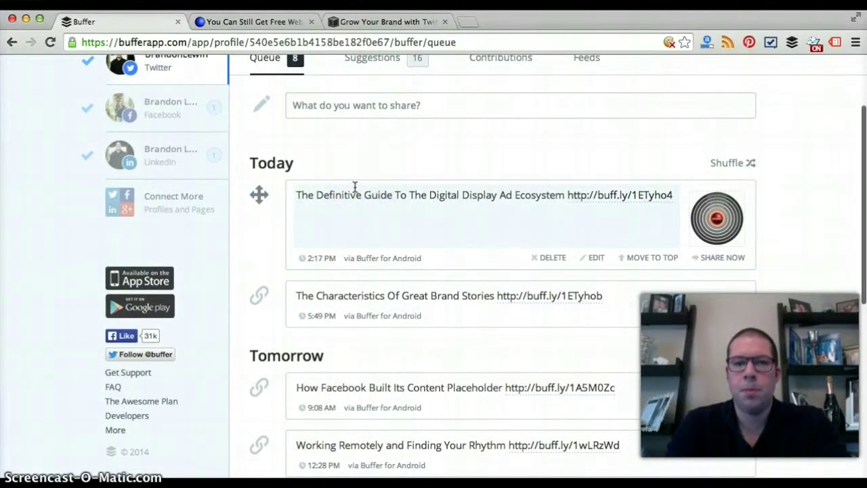
pyautogui.scroll(3, 355, 187)
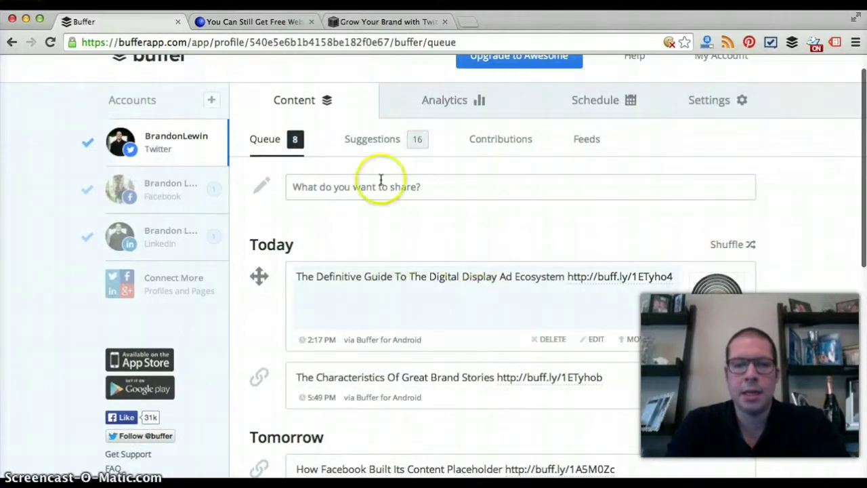
pyautogui.click(349, 150)
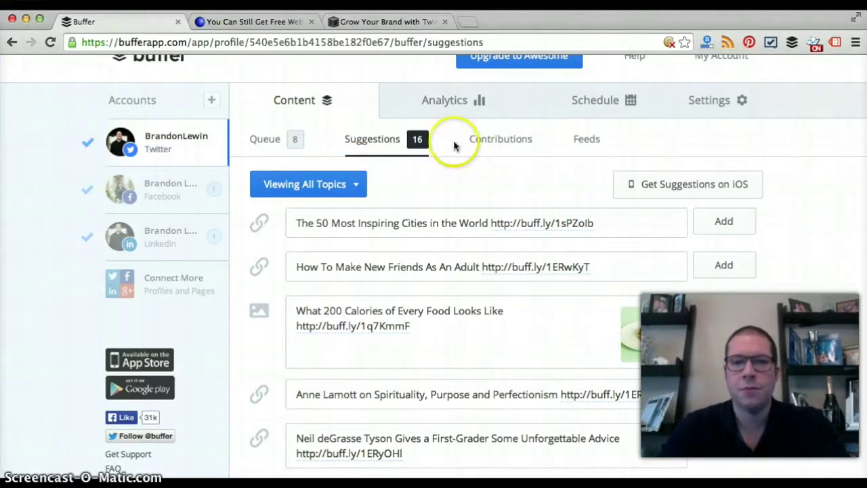
pyautogui.click(274, 141)
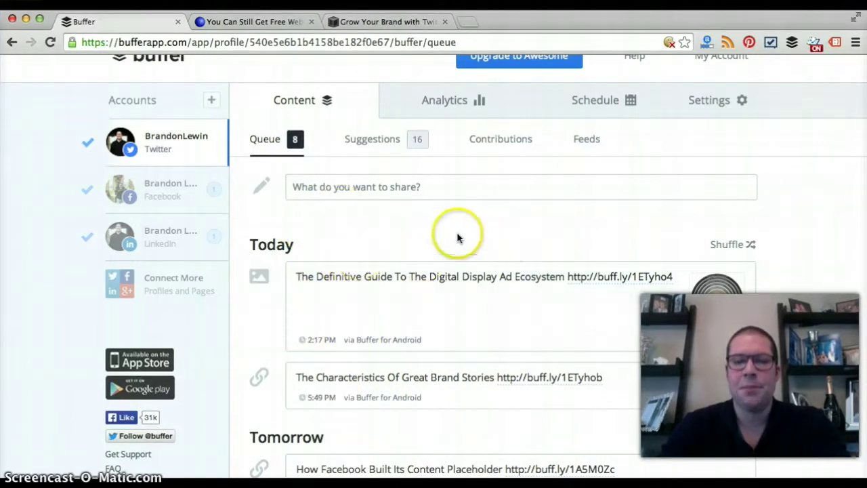
pyautogui.scroll(-1, 456, 237)
pyautogui.scroll(1, 456, 237)
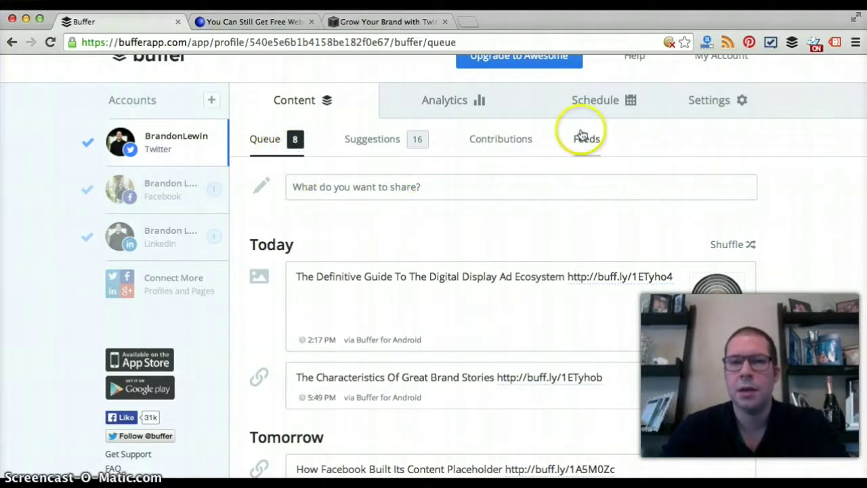
# - Open the Twitter account's posting schedule and try switching Tuesday and Sunday off and back on as posting days
pyautogui.click(605, 116)
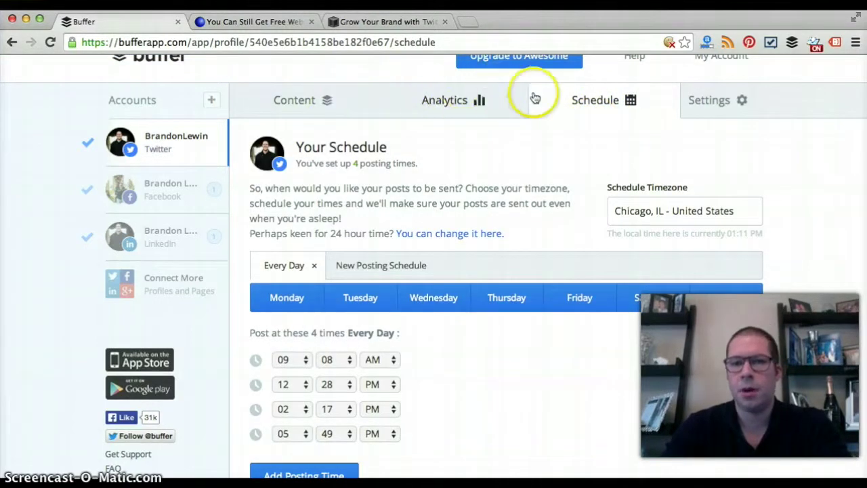
pyautogui.scroll(-2, 581, 146)
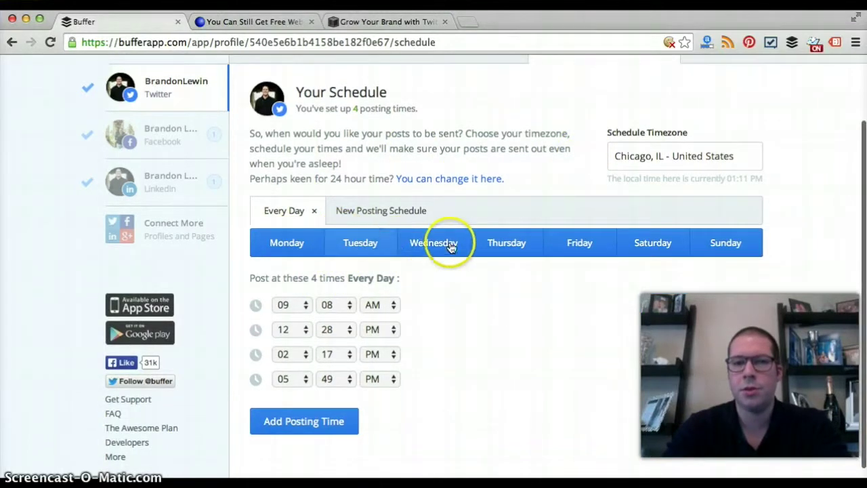
pyautogui.click(359, 248)
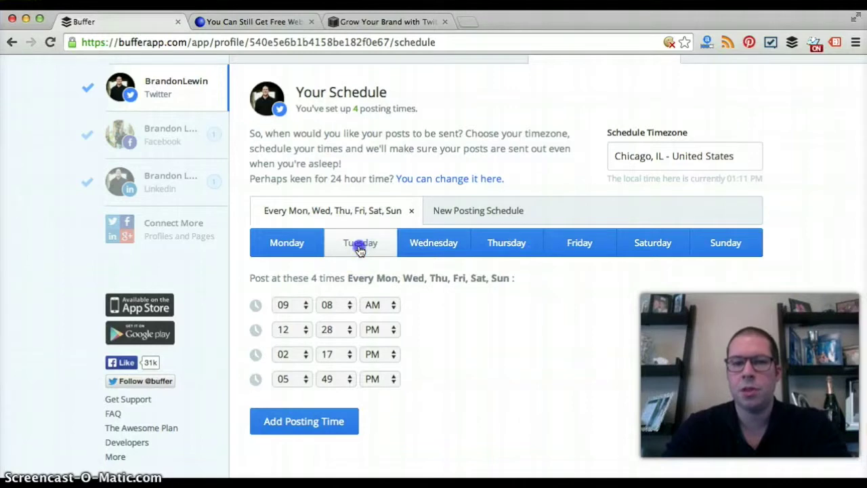
pyautogui.click(357, 247)
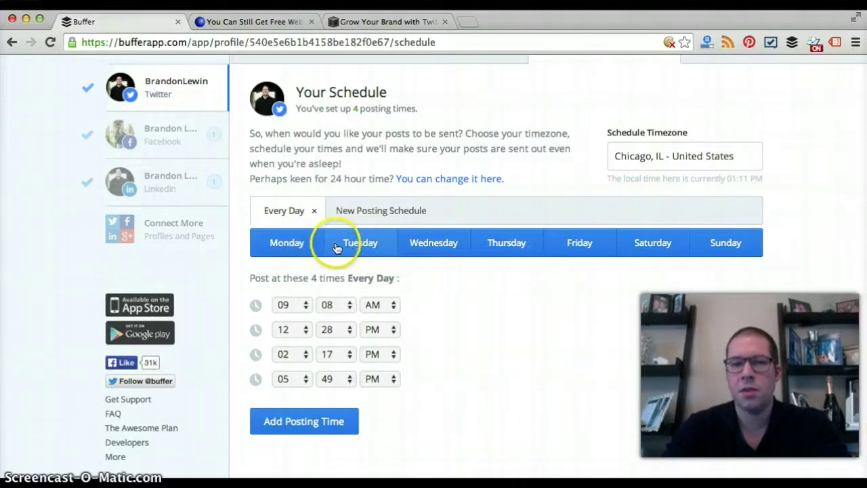
pyautogui.click(373, 251)
pyautogui.scroll(2, 374, 253)
pyautogui.click(347, 298)
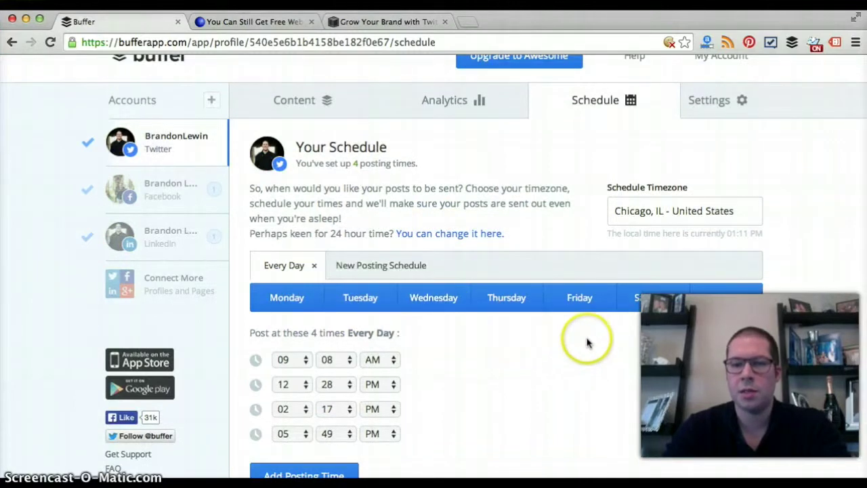
pyautogui.click(718, 312)
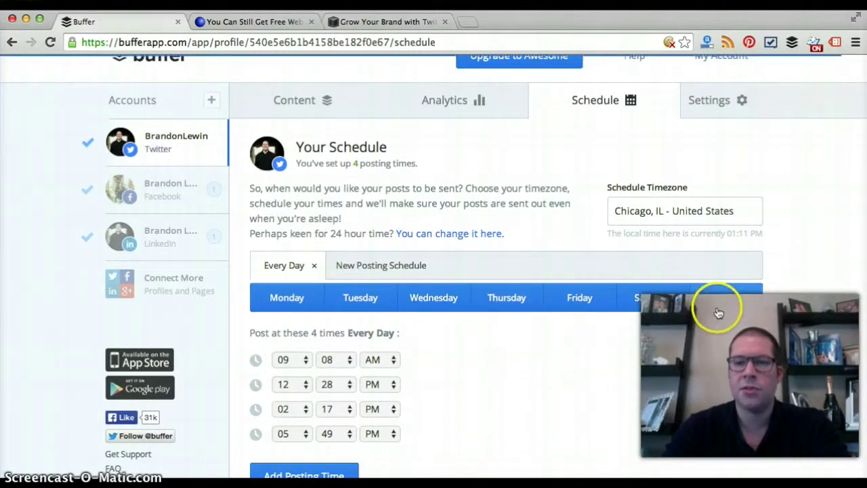
pyautogui.click(718, 312)
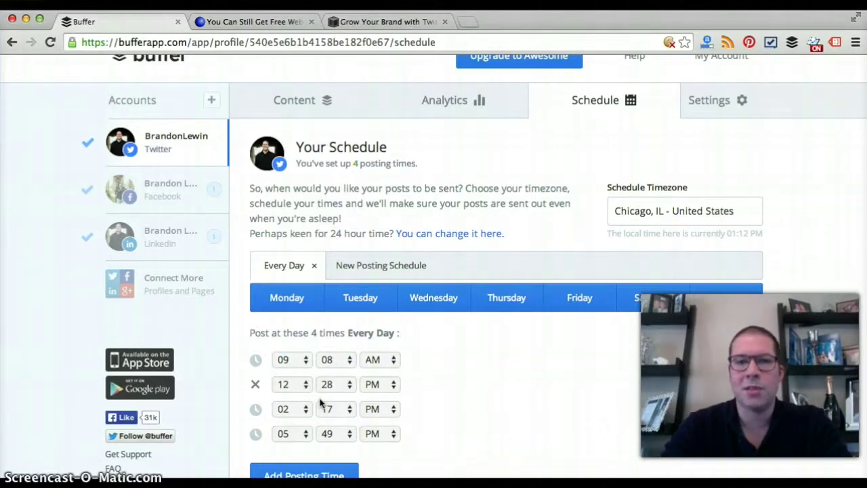
pyautogui.click(382, 409)
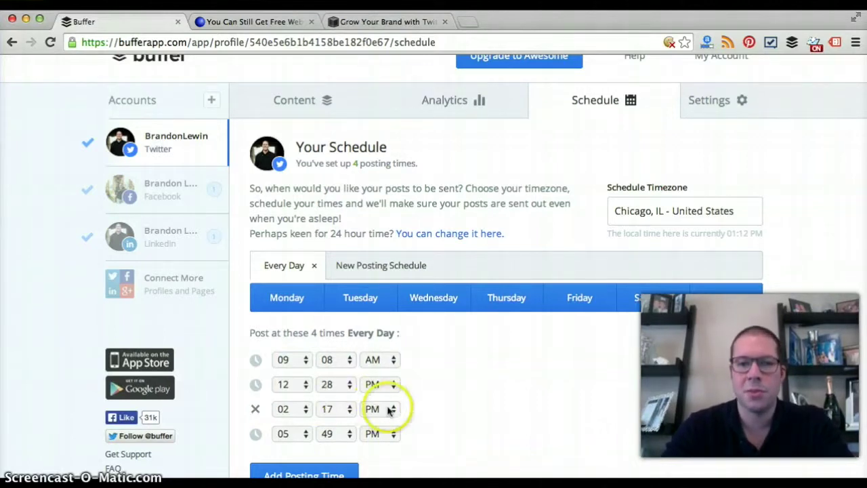
pyautogui.click(447, 390)
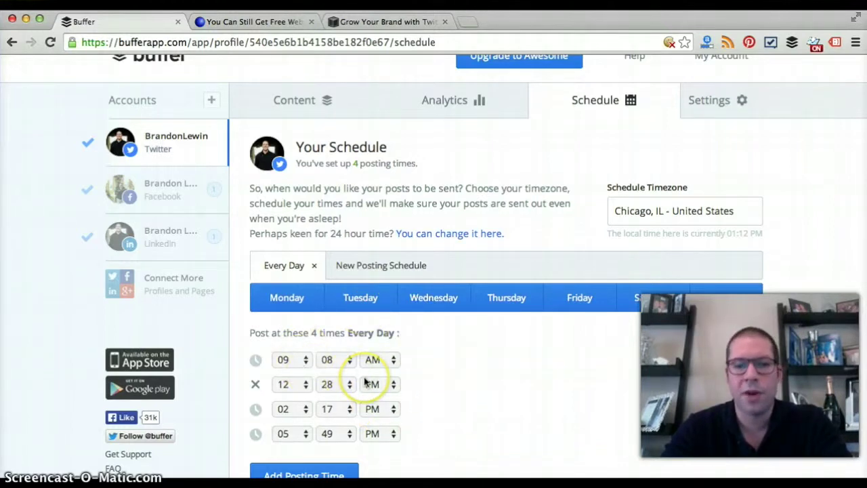
pyautogui.click(412, 369)
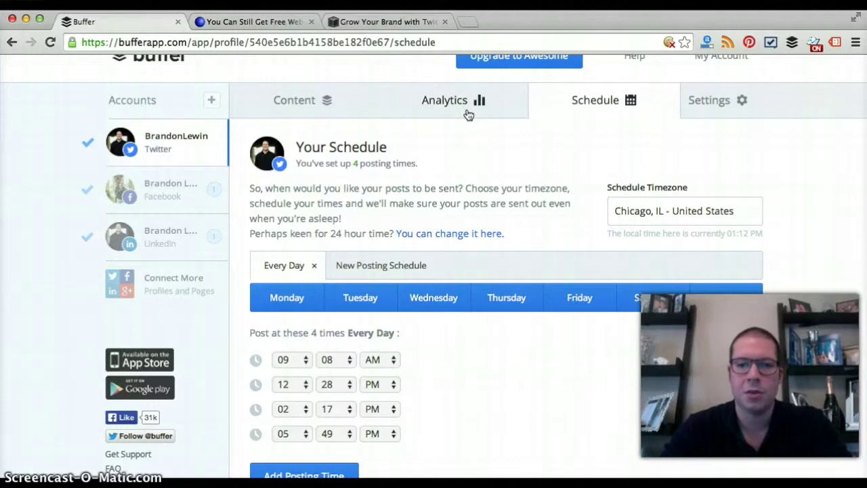
pyautogui.click(424, 307)
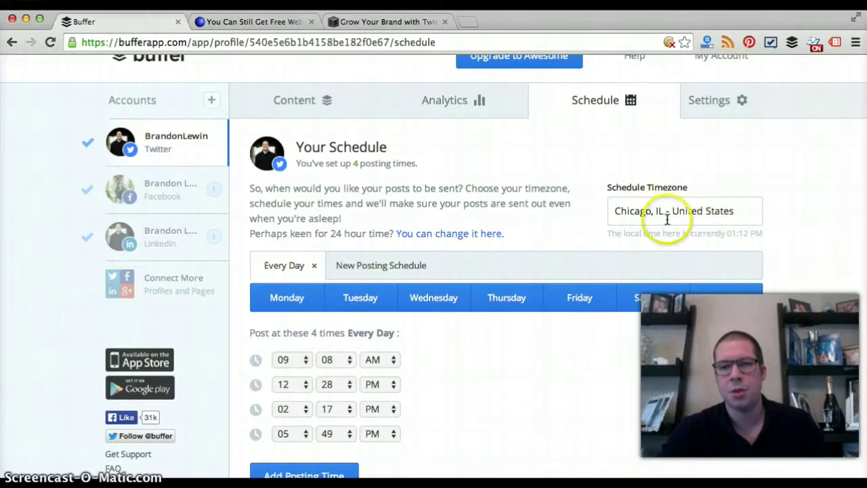
# - Examine the Twitter account's recent post analytics, including the engagement figures per post, and view the Insights section
pyautogui.click(452, 100)
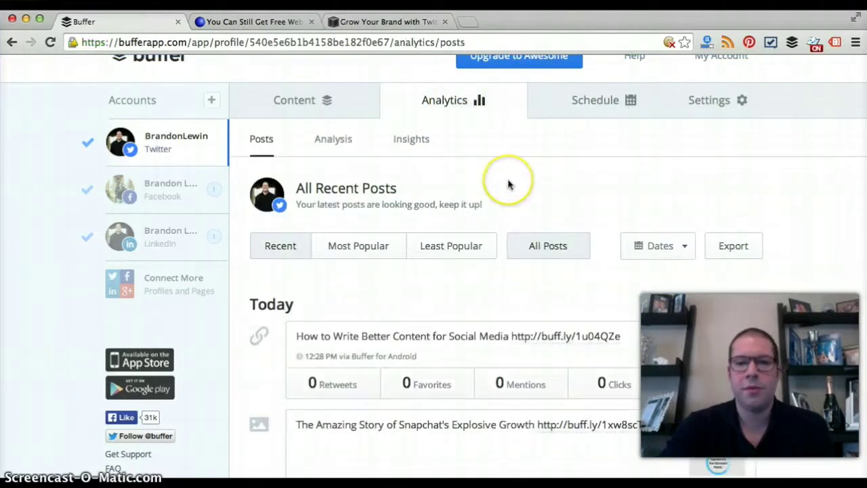
pyautogui.scroll(-2, 509, 185)
pyautogui.scroll(-3, 510, 185)
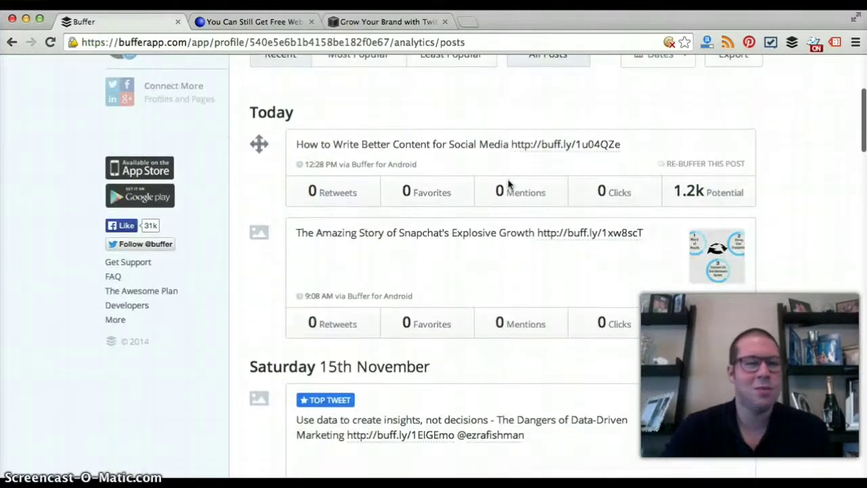
pyautogui.scroll(2, 509, 185)
pyautogui.scroll(1, 509, 185)
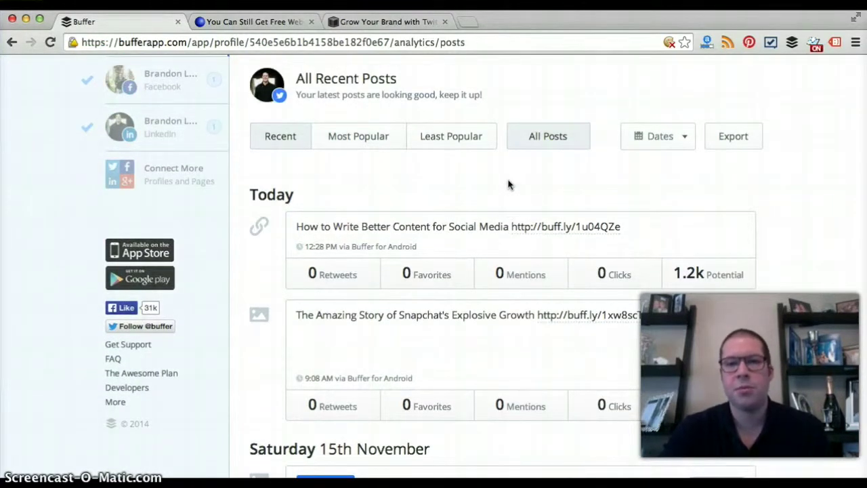
pyautogui.scroll(1, 509, 185)
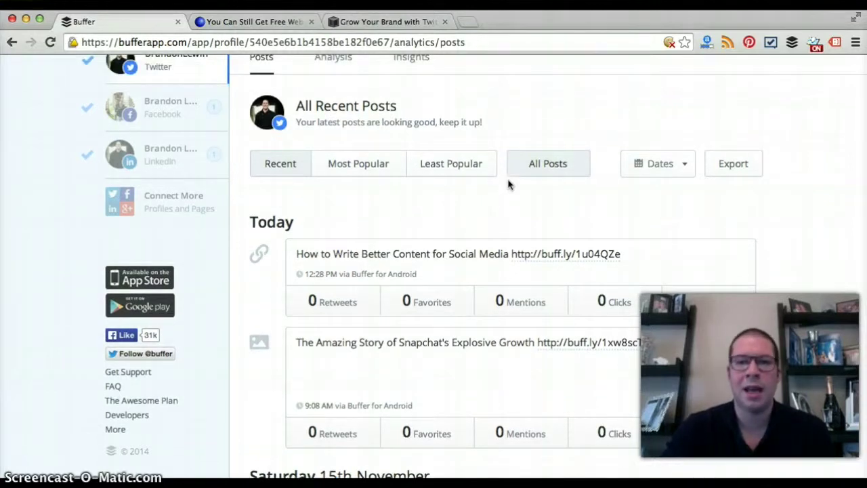
pyautogui.scroll(3, 509, 185)
pyautogui.click(509, 214)
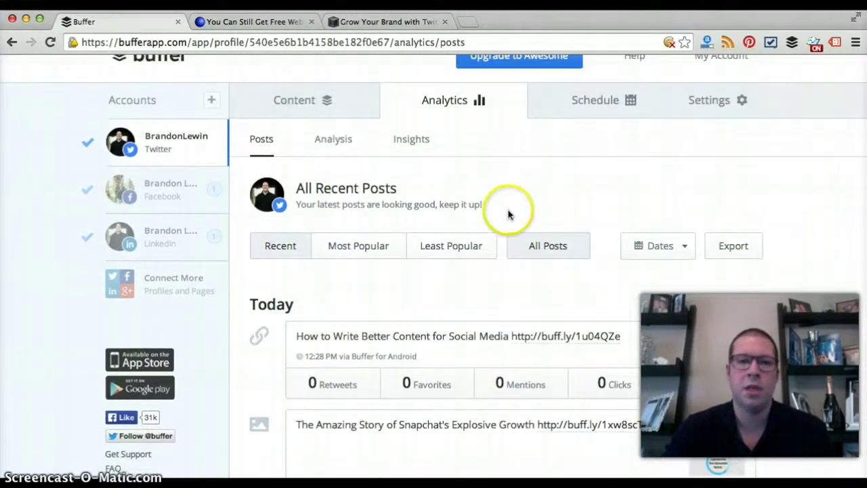
pyautogui.click(420, 146)
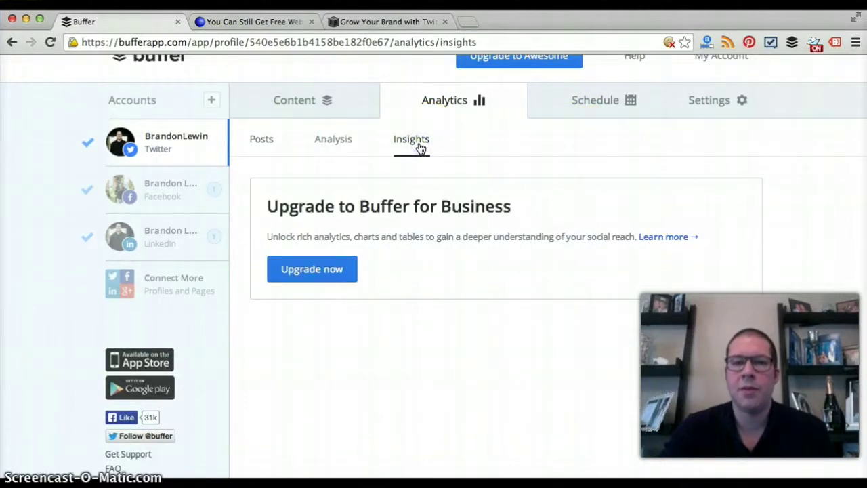
# - Open the Twitter account's link shortening settings and examine the available shorteners and the Google Analytics campaign tracking option
pyautogui.click(256, 143)
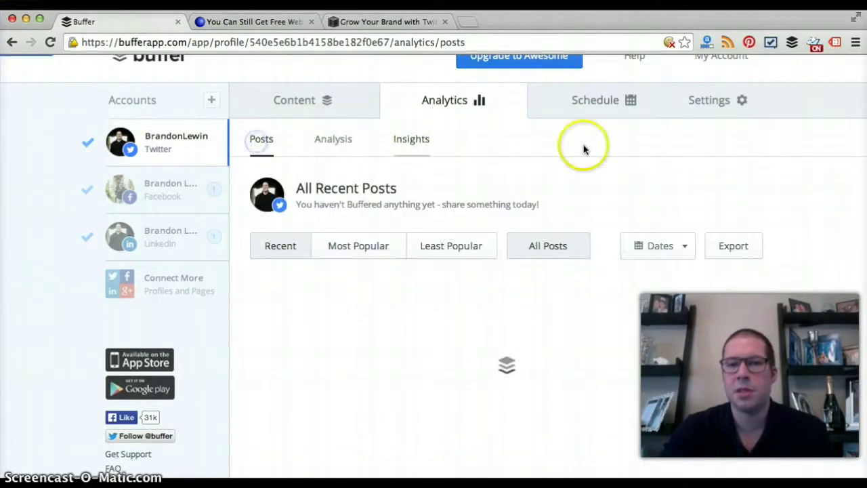
pyautogui.click(722, 102)
pyautogui.click(712, 108)
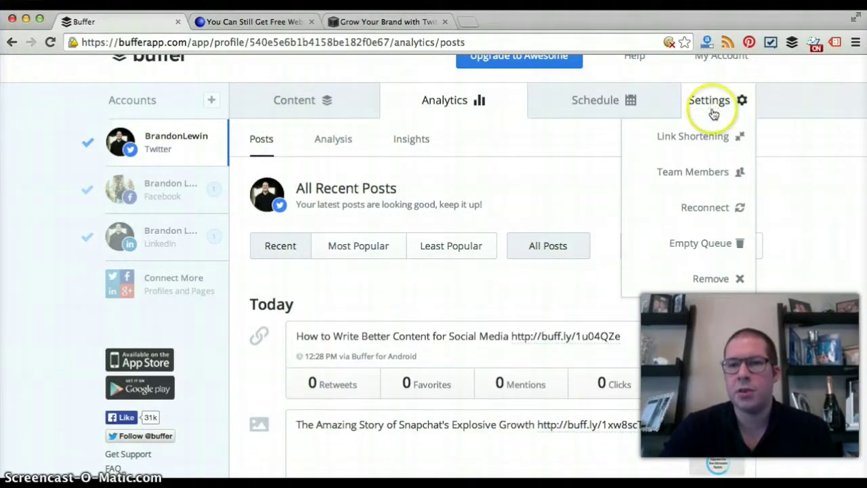
pyautogui.click(696, 146)
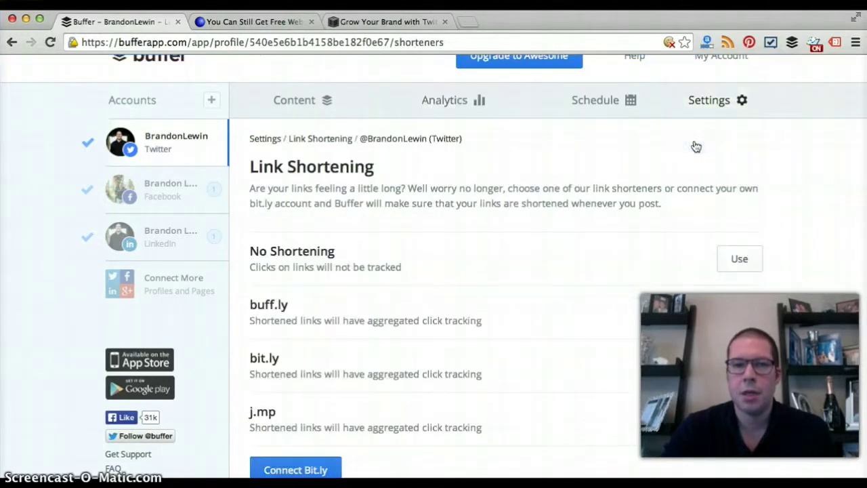
pyautogui.scroll(-2, 695, 146)
pyautogui.scroll(-1, 696, 146)
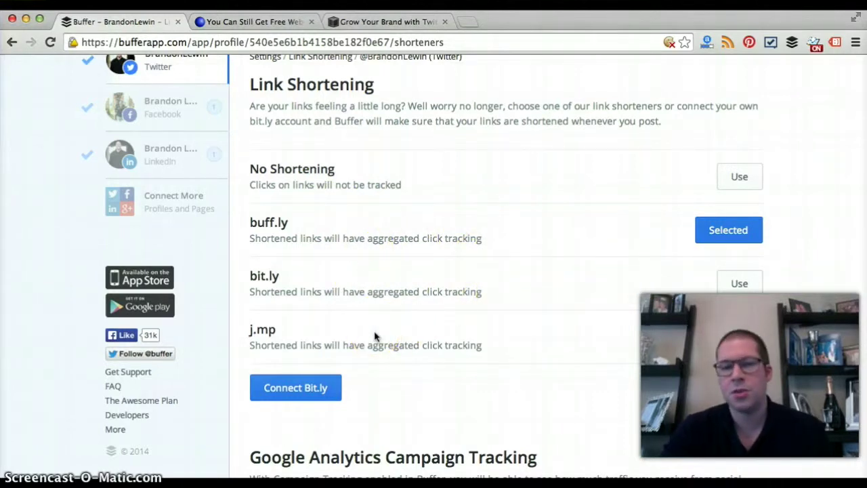
pyautogui.scroll(-5, 375, 336)
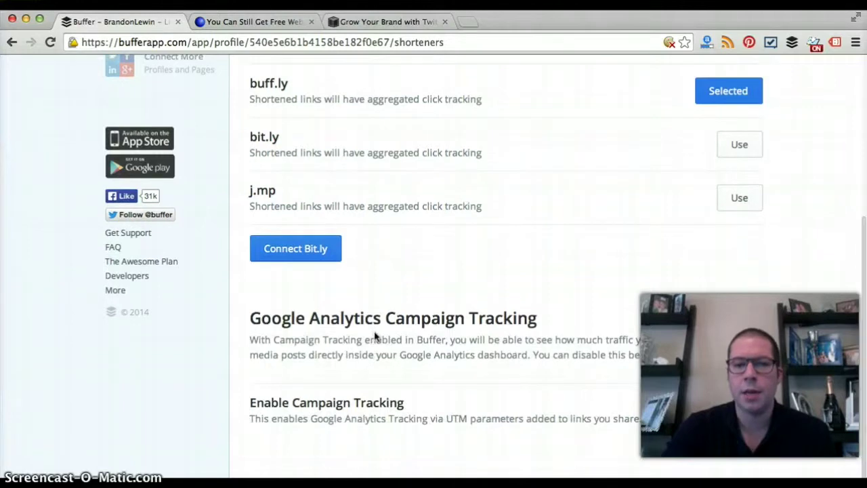
pyautogui.scroll(1, 374, 335)
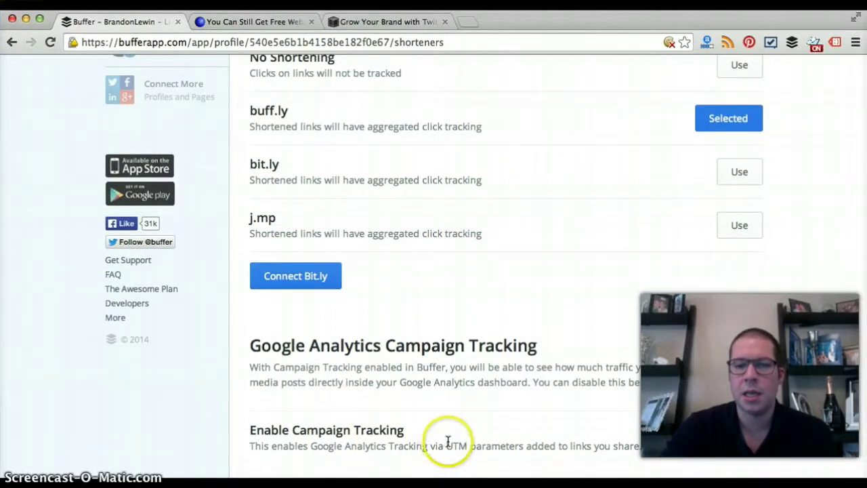
pyautogui.scroll(2, 515, 450)
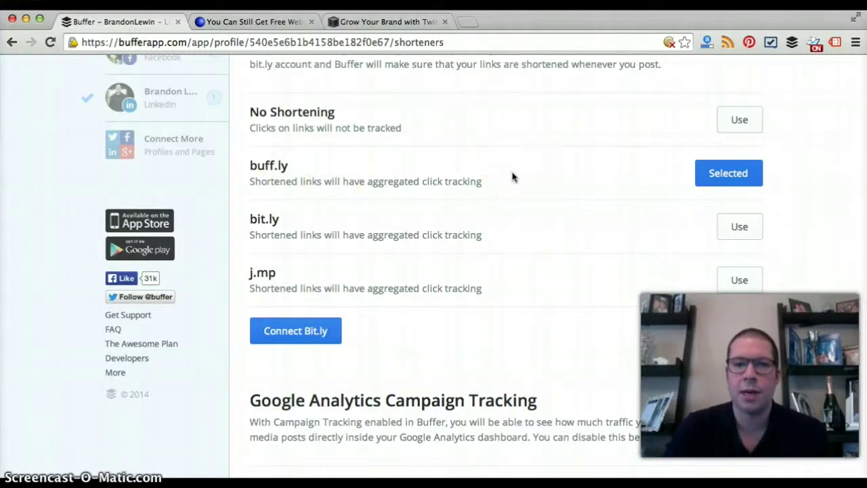
pyautogui.scroll(1, 512, 177)
pyautogui.scroll(5, 512, 176)
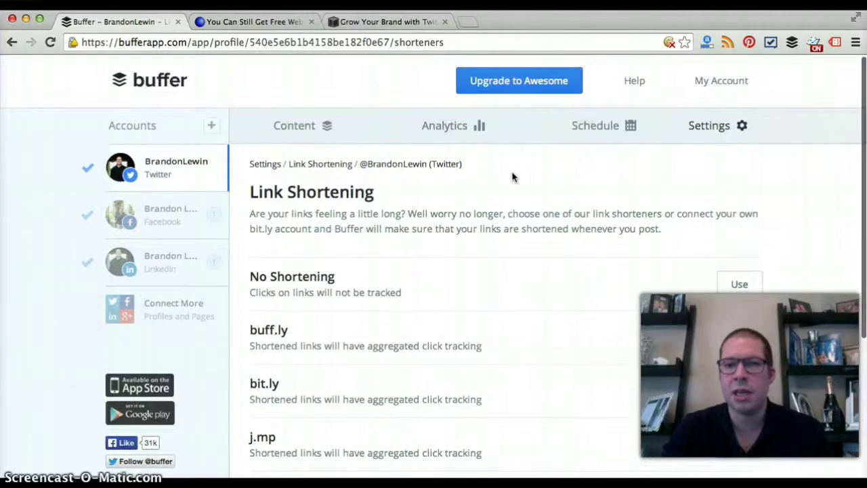
pyautogui.scroll(-3, 528, 248)
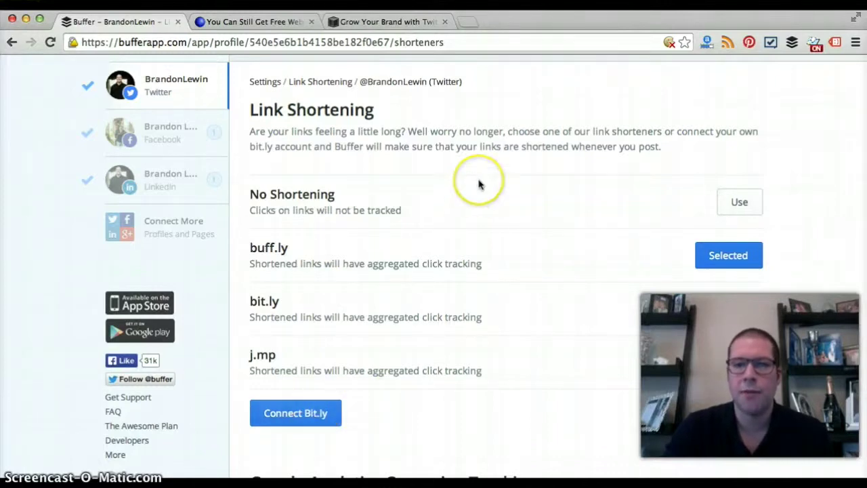
pyautogui.scroll(2, 478, 184)
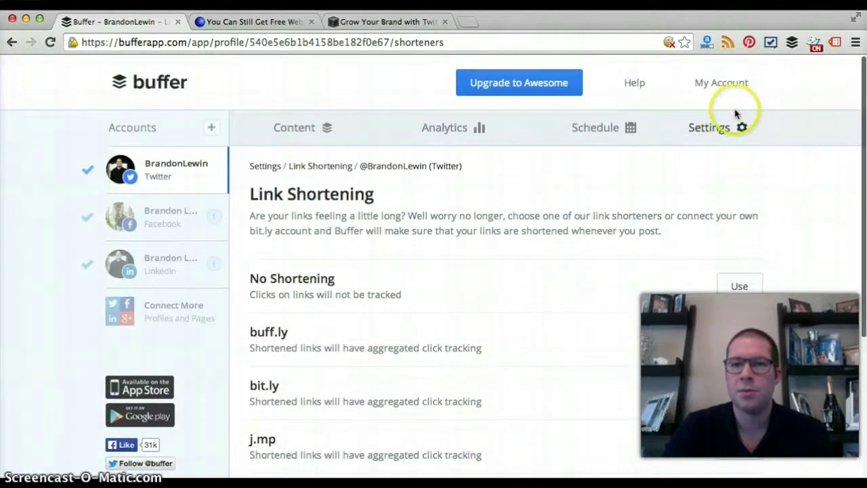
# - View the Twitter account's Team Members settings and look over the other settings available
pyautogui.click(720, 127)
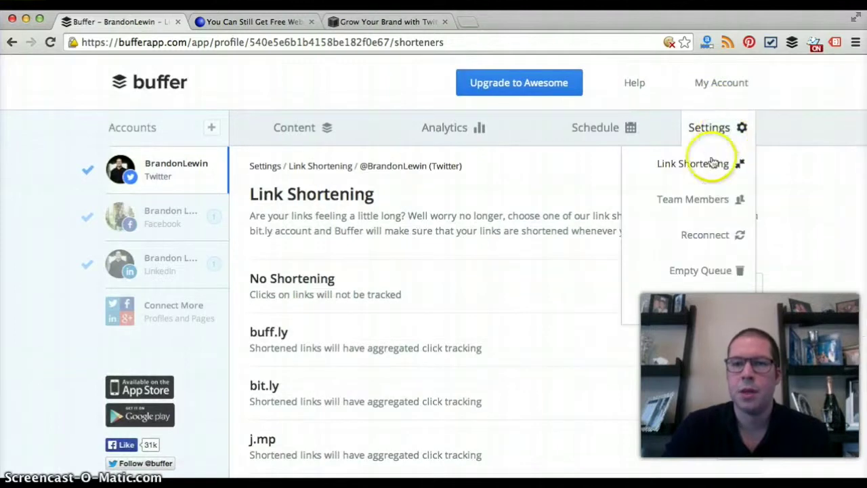
pyautogui.click(701, 203)
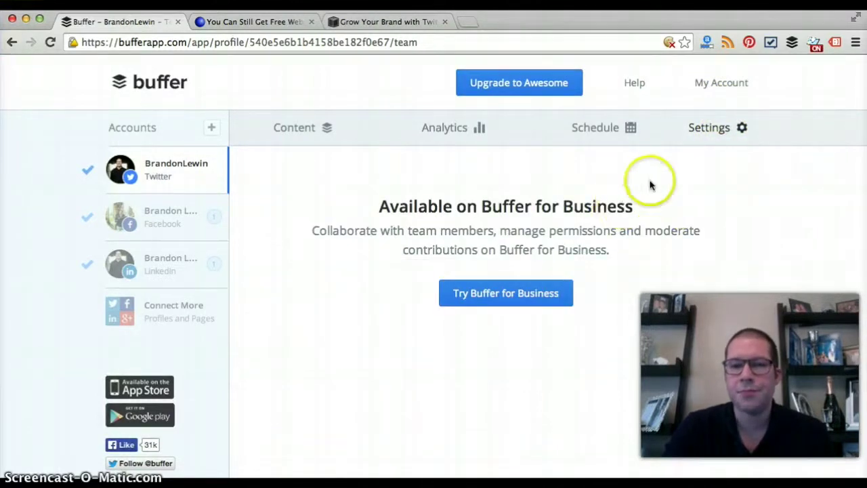
pyautogui.click(714, 135)
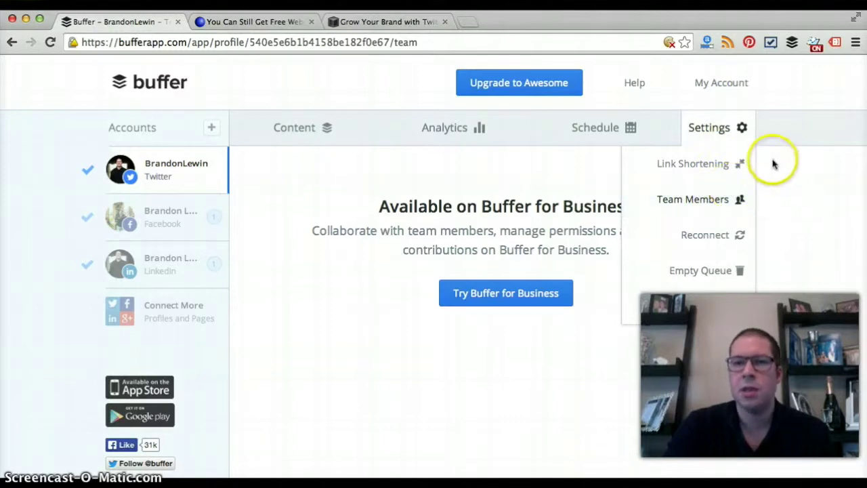
# - Check the Contributions section and the support and FAQ links, and return to the Twitter account's post queue
pyautogui.click(303, 132)
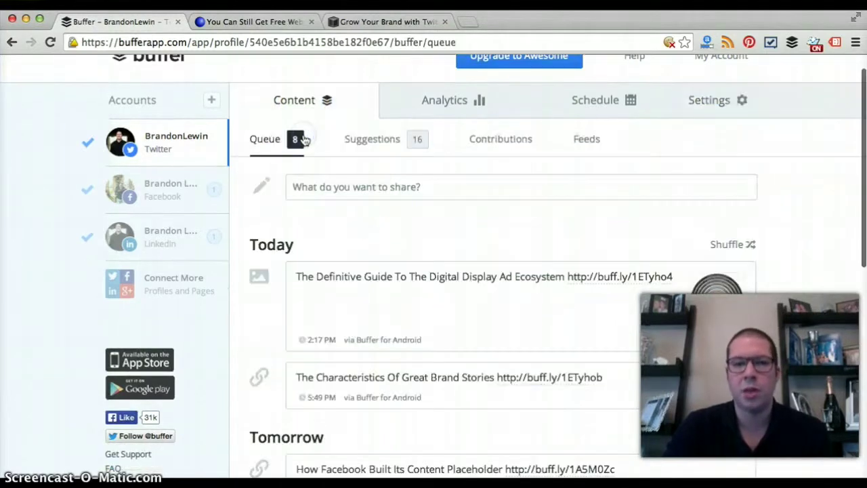
pyautogui.click(494, 139)
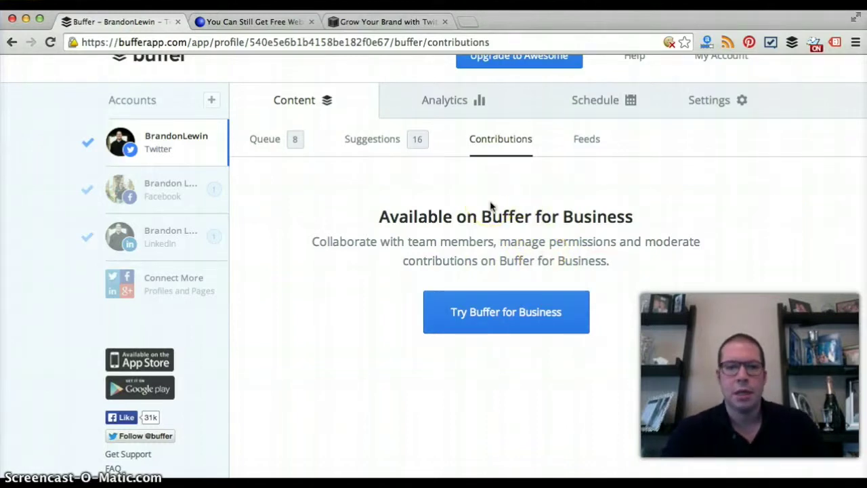
pyautogui.scroll(-2, 491, 205)
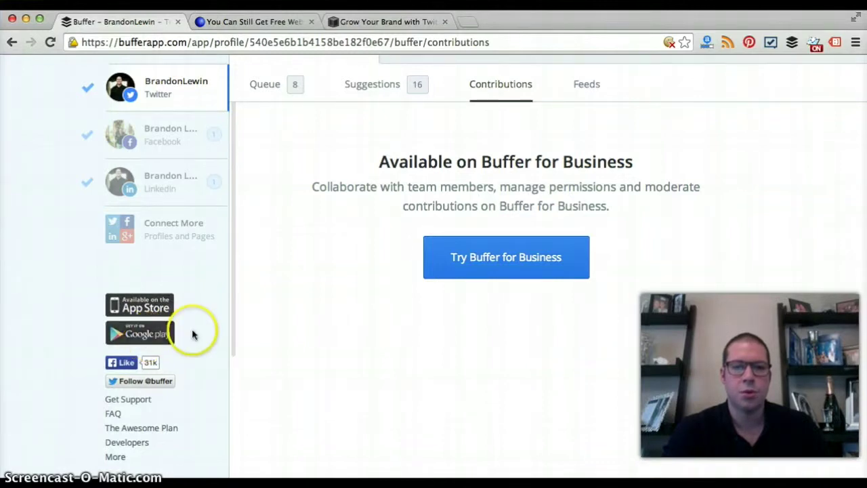
pyautogui.scroll(-2, 152, 338)
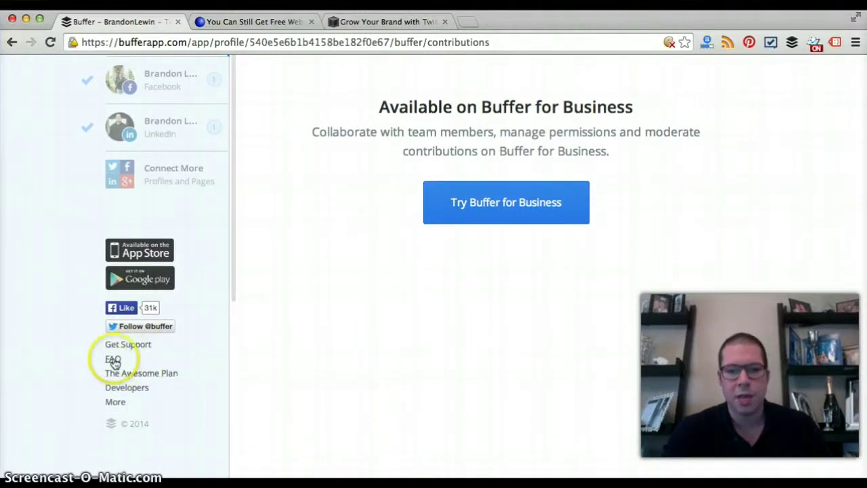
pyautogui.scroll(1, 298, 338)
pyautogui.scroll(5, 298, 337)
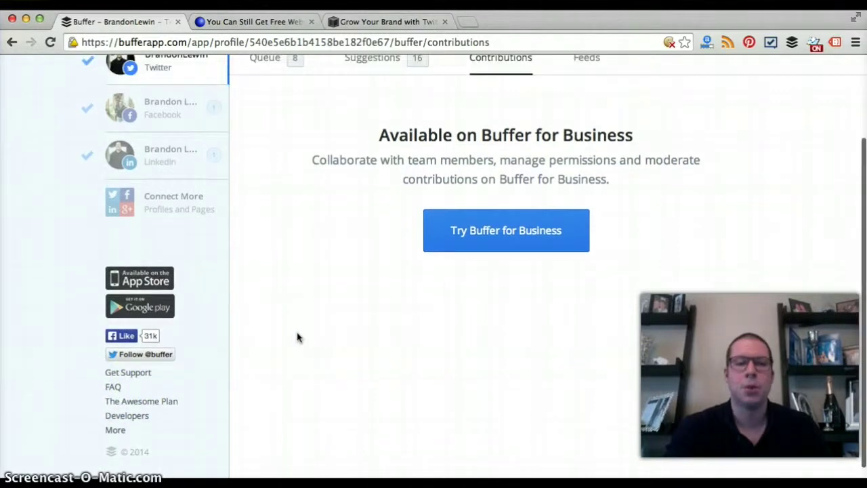
pyautogui.click(266, 170)
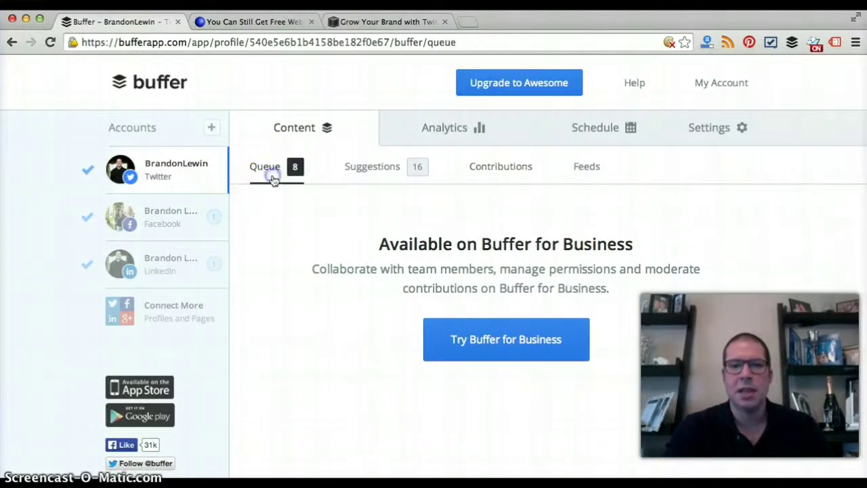
pyautogui.scroll(-1, 267, 177)
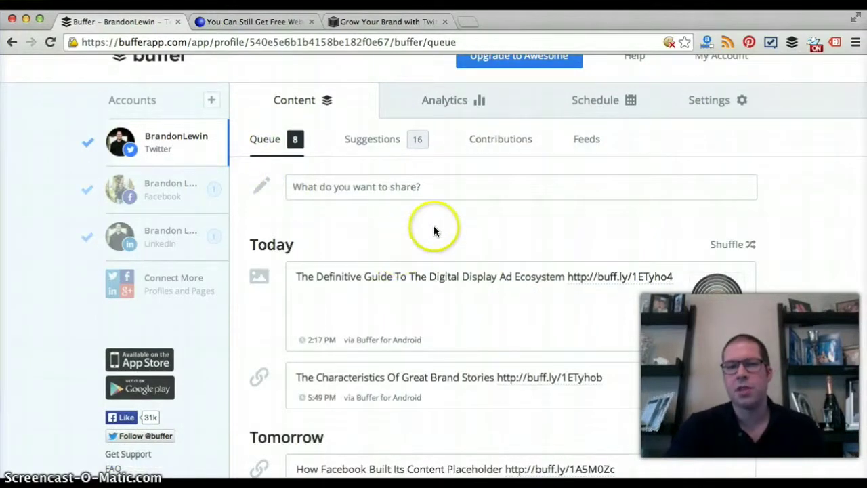